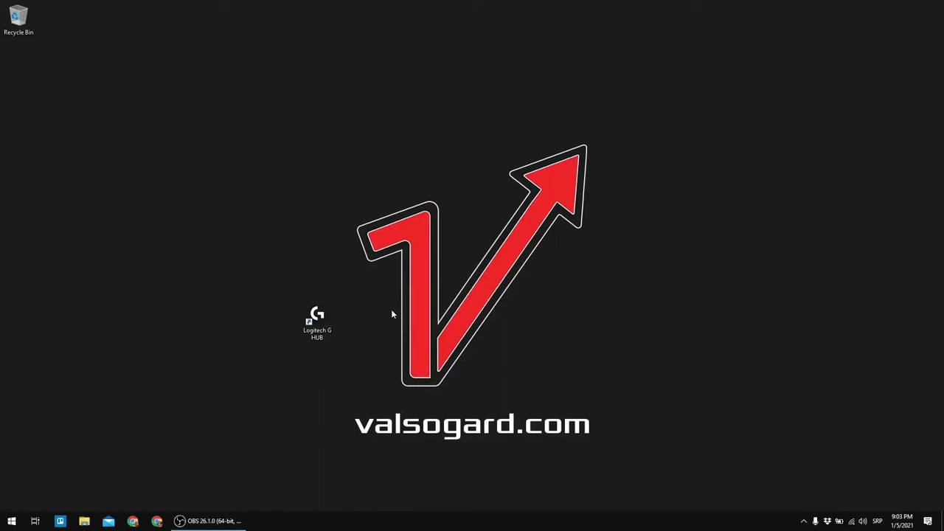
Step: Launch Logitech G HUB and turn off the primary lighting effect of the G502 Lightspeed mouse
{"action": "double_click", "coordinate": [319, 318]}
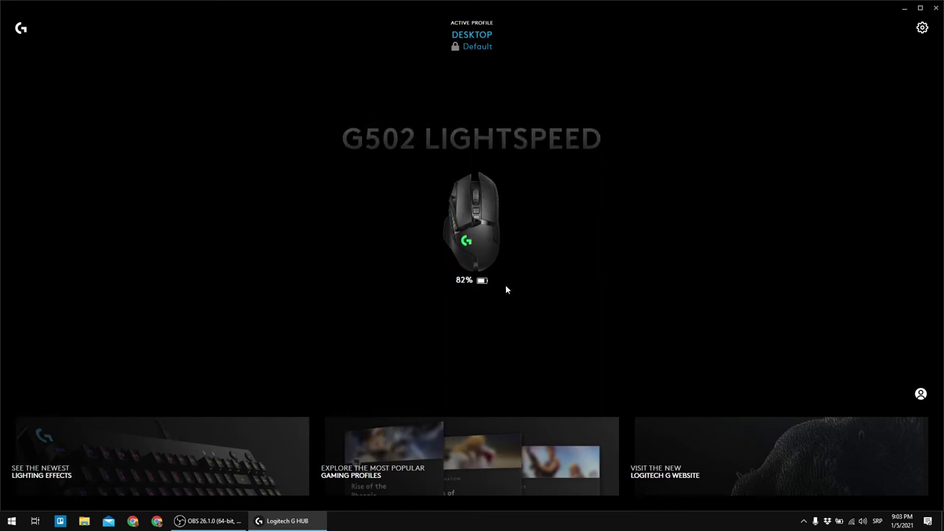
{"action": "left_click", "coordinate": [482, 222]}
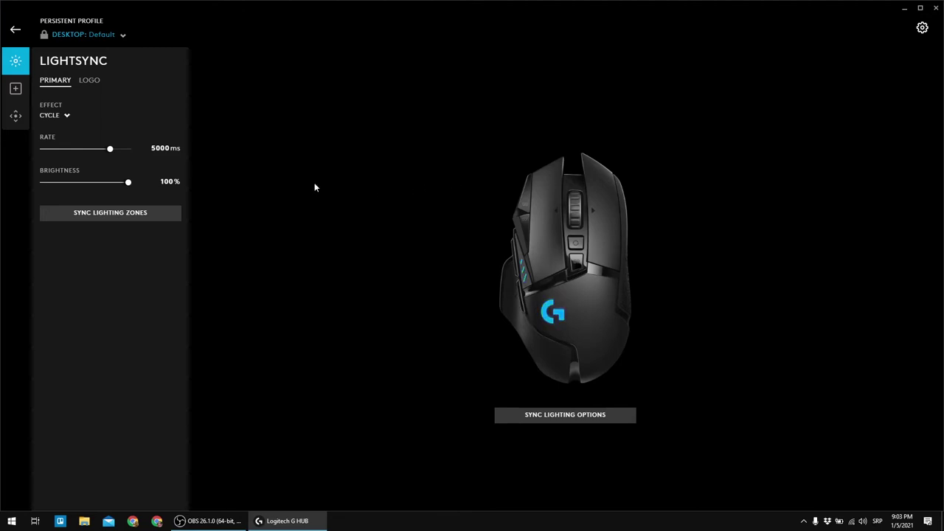
{"action": "left_click", "coordinate": [65, 120]}
{"action": "left_click", "coordinate": [50, 121]}
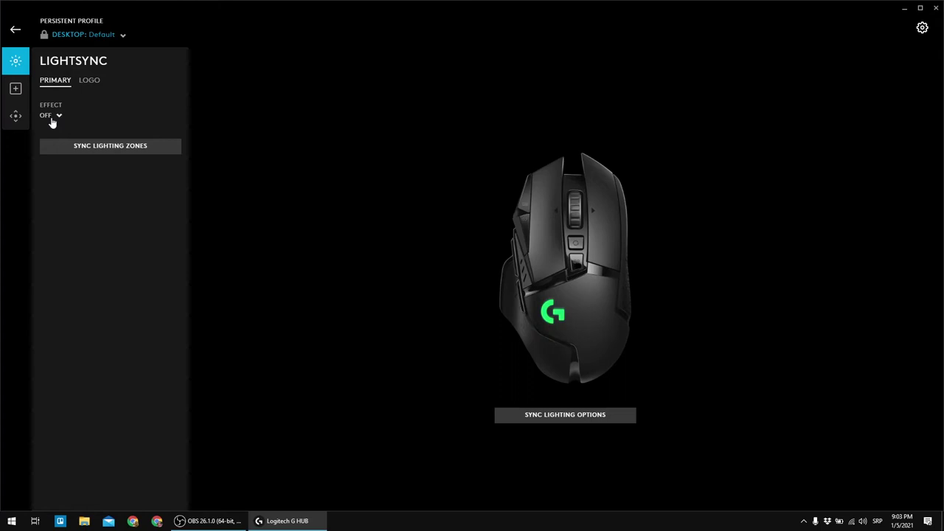
Step: Turn off the lighting effect for the mouse's logo zone
{"action": "left_click", "coordinate": [89, 81]}
{"action": "left_click", "coordinate": [63, 119]}
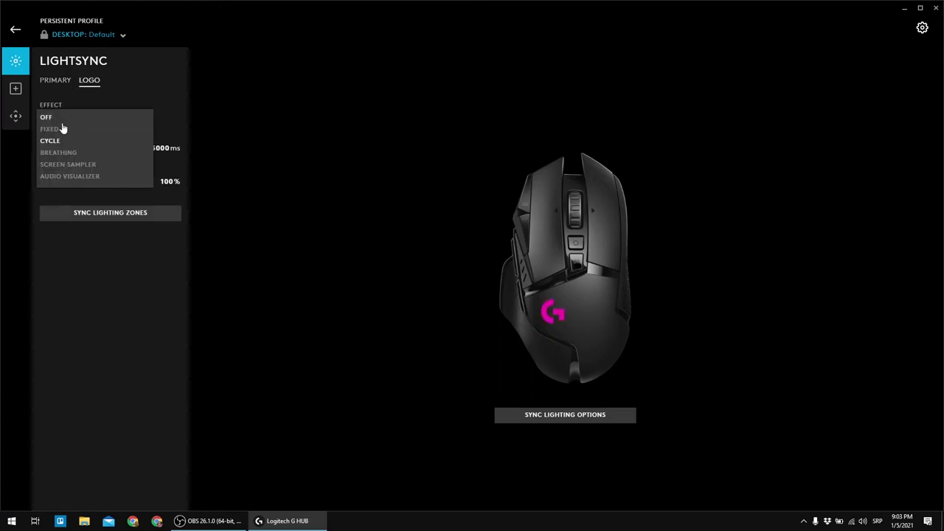
{"action": "left_click", "coordinate": [48, 118]}
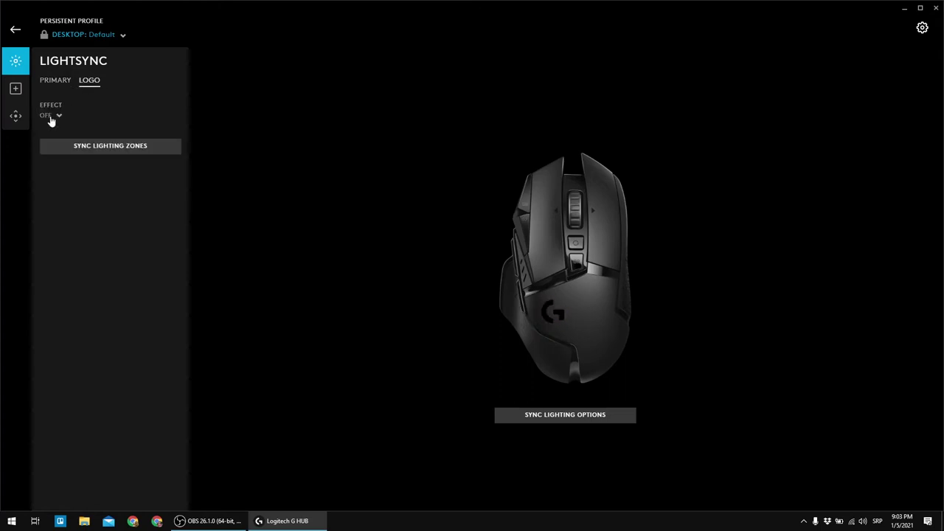
Step: In the sensitivity settings, move the 800 DPI speed to 1200 and set the report rate to 125 per second
{"action": "left_click", "coordinate": [13, 117]}
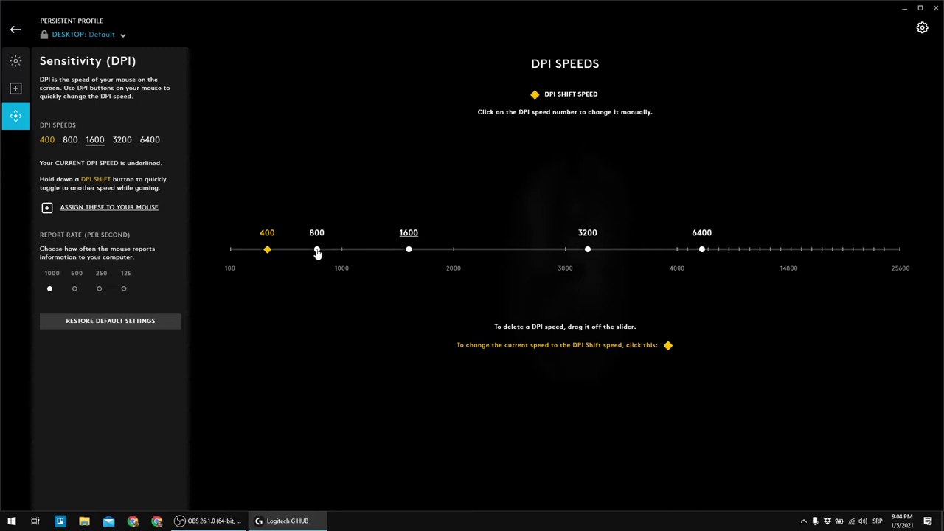
{"action": "left_click_drag", "start_coordinate": [317, 250], "coordinate": [364, 249]}
{"action": "left_click", "coordinate": [409, 250]}
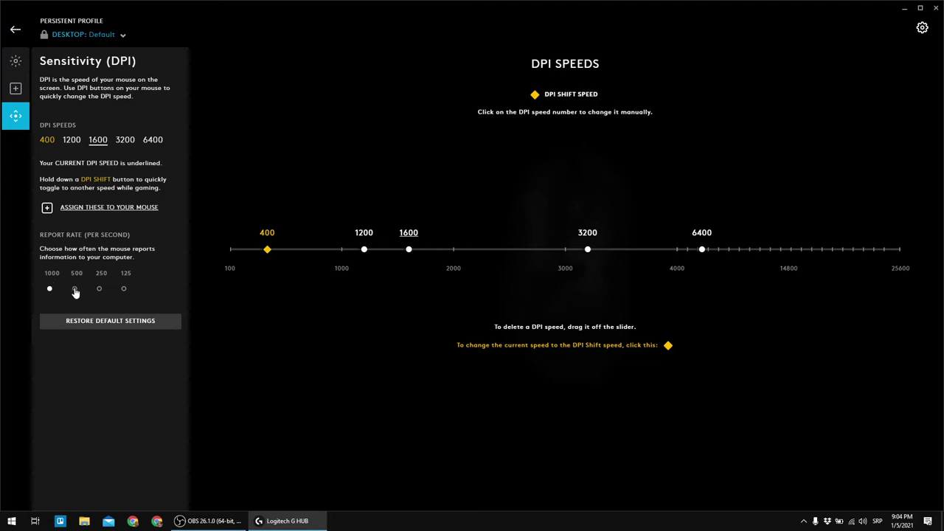
{"action": "left_click", "coordinate": [123, 291]}
{"action": "left_click", "coordinate": [14, 35]}
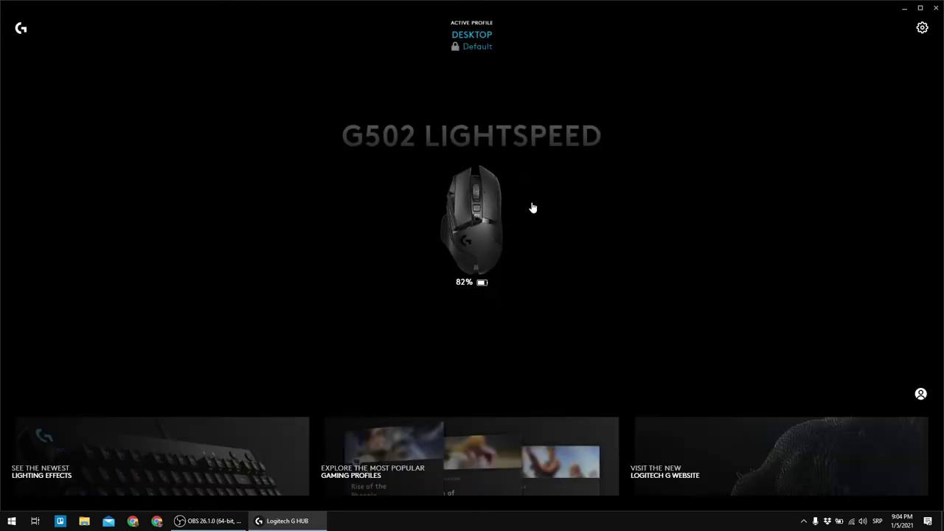
{"action": "left_click", "coordinate": [470, 234]}
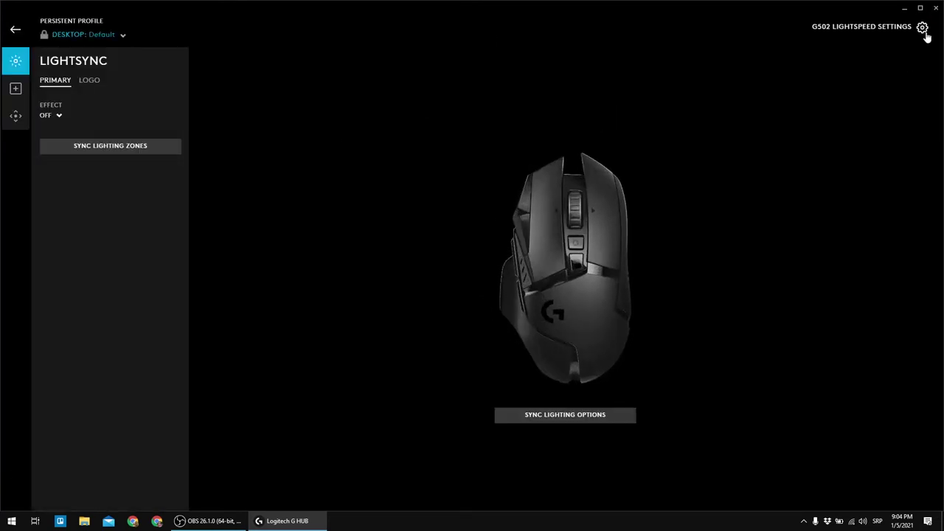
{"action": "left_click", "coordinate": [921, 28]}
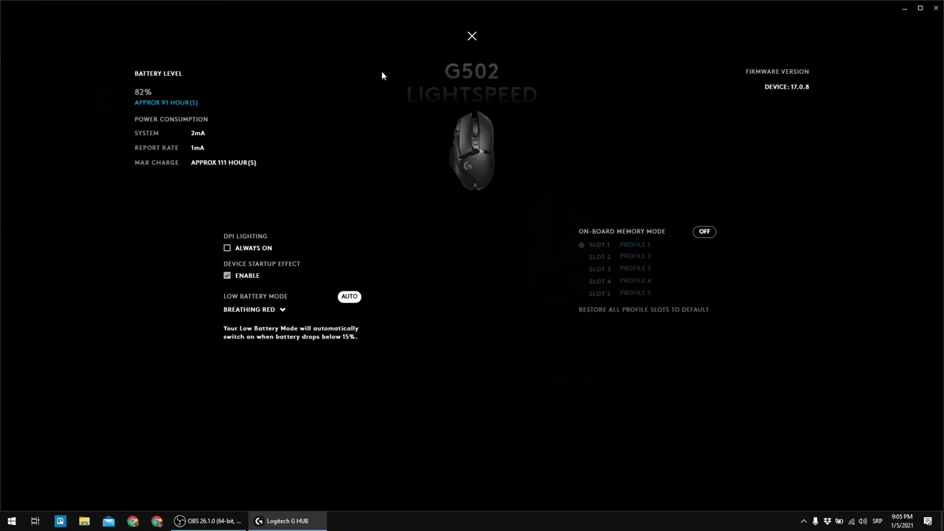
{"action": "left_click", "coordinate": [472, 35]}
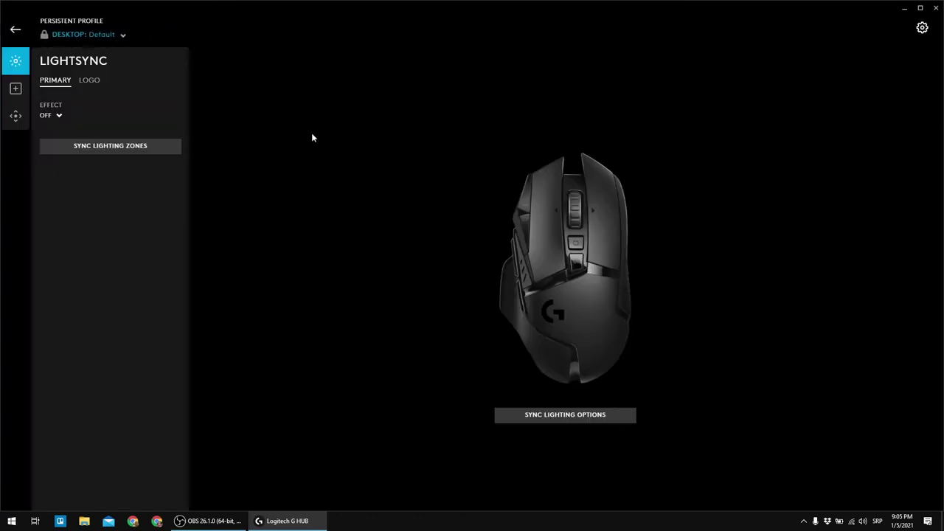
Step: In the button assignments, show the mouse's side view and assign Back to the side button currently set to Forward
{"action": "left_click", "coordinate": [13, 92]}
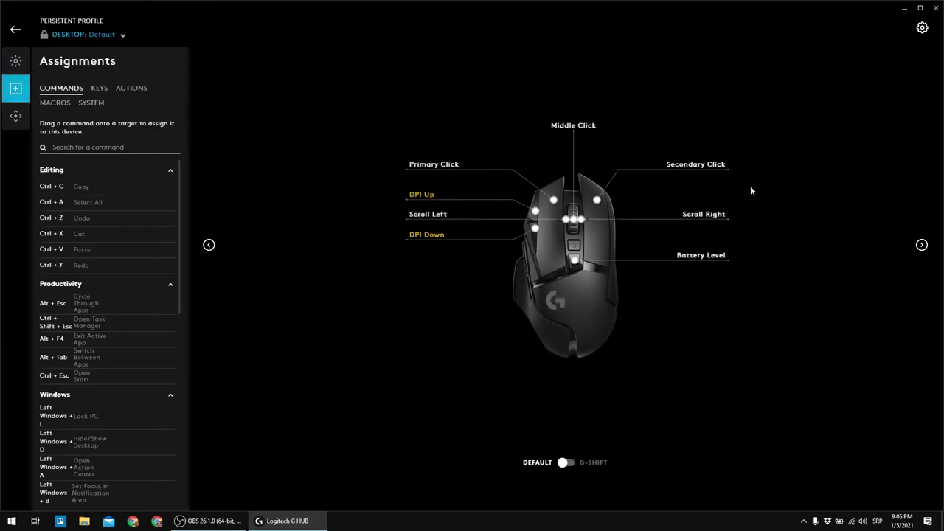
{"action": "left_click", "coordinate": [210, 244]}
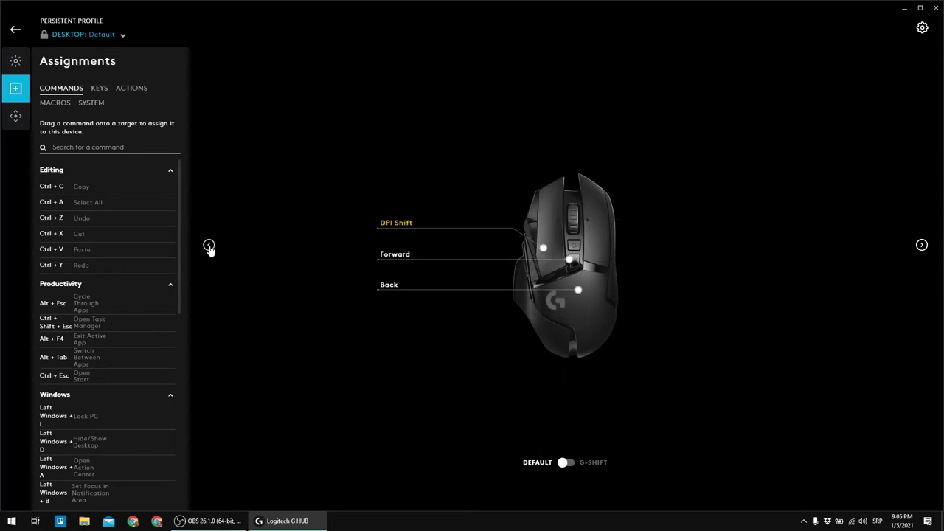
{"action": "left_click", "coordinate": [923, 248]}
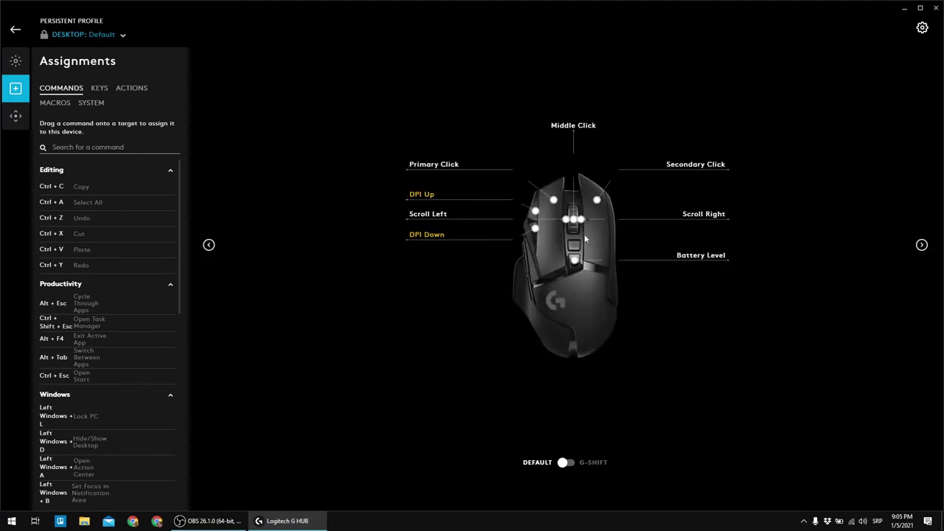
{"action": "left_click", "coordinate": [209, 246]}
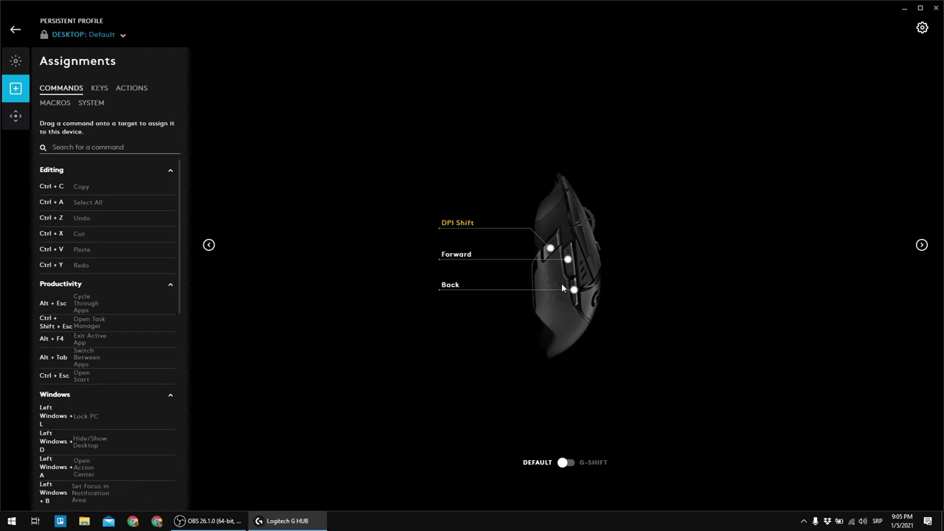
{"action": "left_click_drag", "start_coordinate": [562, 286], "coordinate": [472, 261]}
Step: Assign the Forward system control to the rearmost side button
{"action": "left_click", "coordinate": [98, 88]}
{"action": "left_click", "coordinate": [119, 89]}
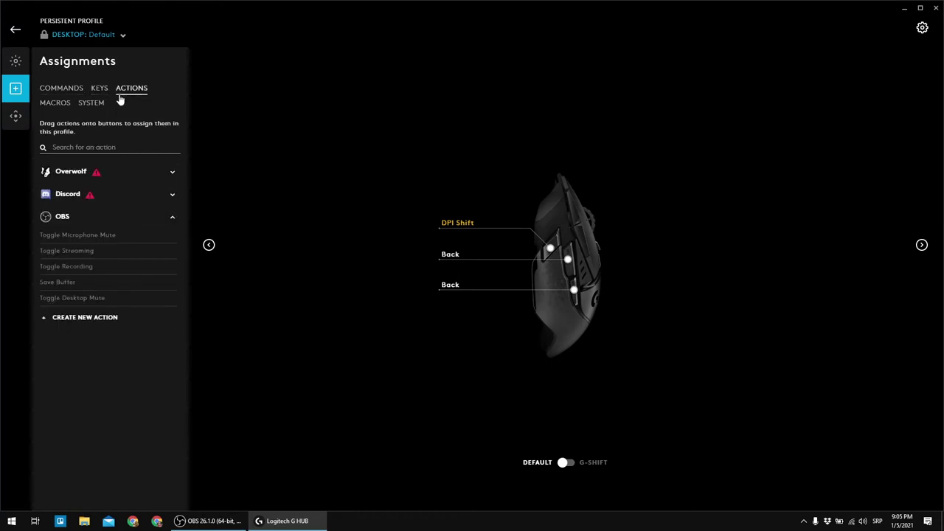
{"action": "left_click", "coordinate": [55, 103]}
{"action": "left_click", "coordinate": [91, 103]}
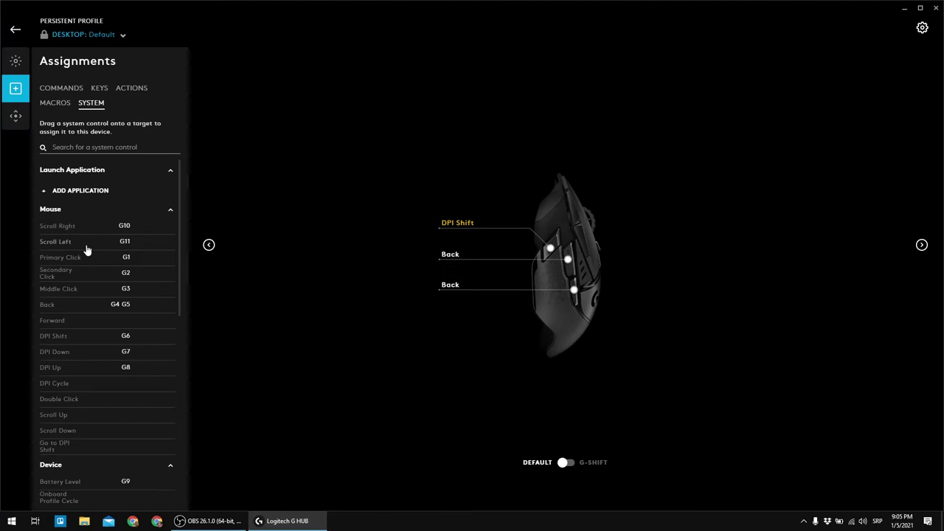
{"action": "scroll", "coordinate": [87, 250], "scroll_direction": "down", "scroll_amount": 3}
{"action": "scroll", "coordinate": [87, 251], "scroll_direction": "up", "scroll_amount": 3}
{"action": "left_click_drag", "start_coordinate": [51, 325], "coordinate": [458, 294]}
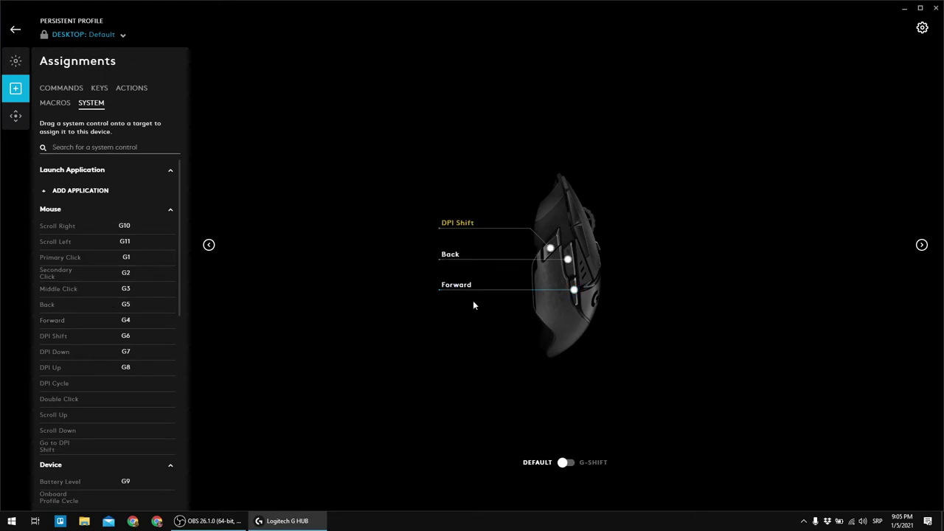
Step: Disable the Battery Level button in the mouse's top view and assign the Volume Mute system control to it
{"action": "left_click", "coordinate": [921, 246]}
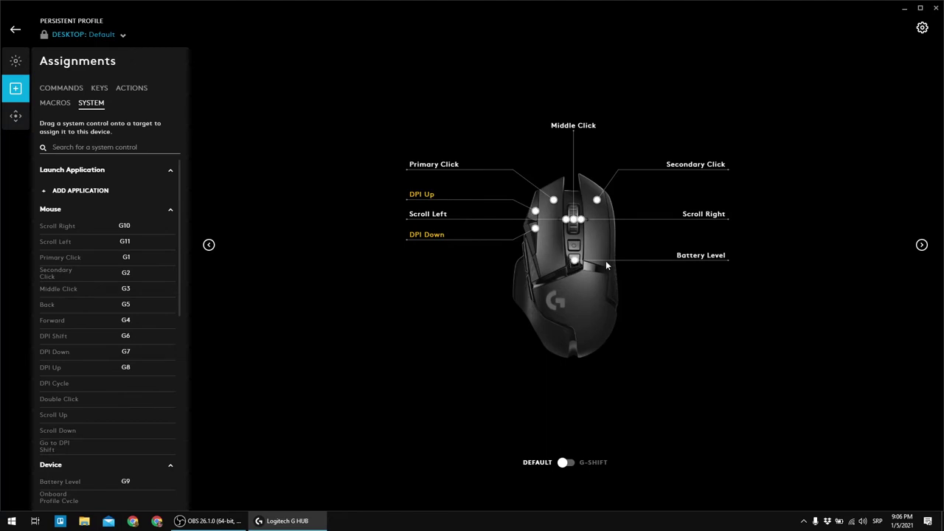
{"action": "left_click", "coordinate": [706, 256]}
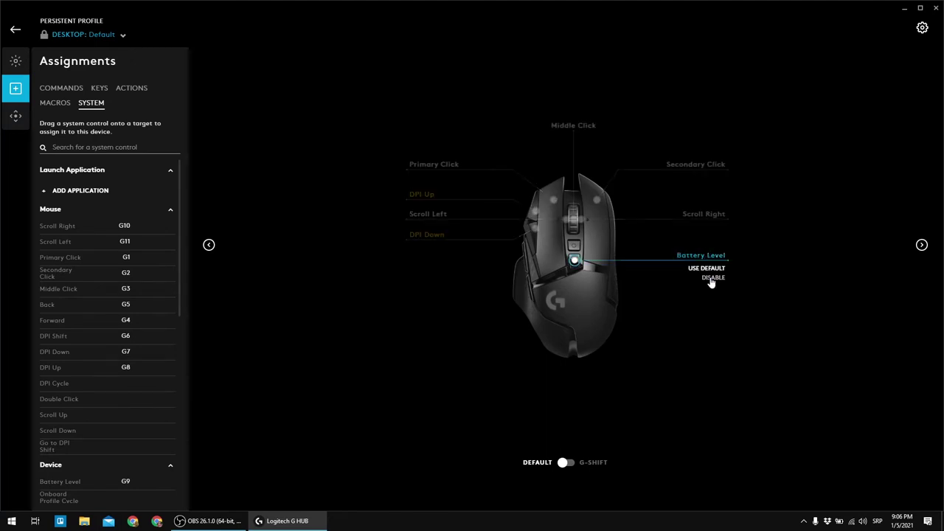
{"action": "left_click", "coordinate": [712, 278]}
{"action": "left_click", "coordinate": [691, 298]}
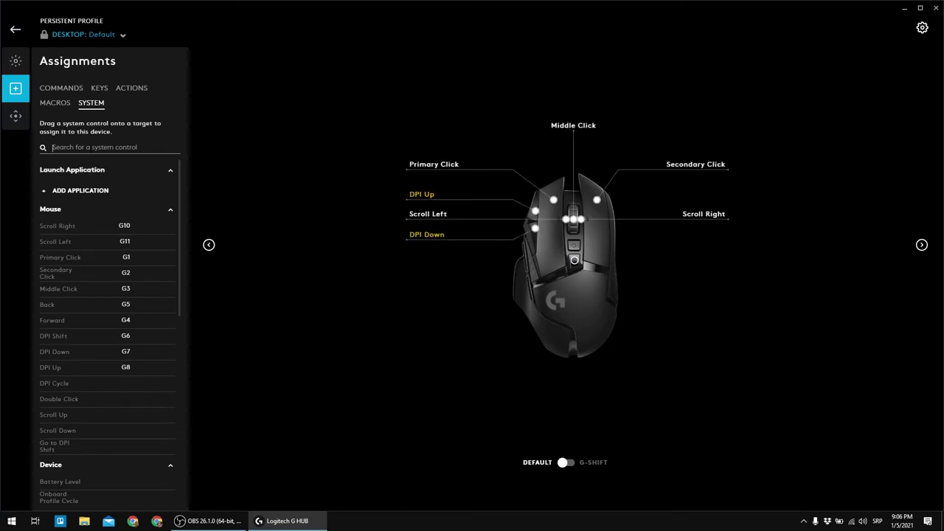
{"action": "type", "text": "mute"}
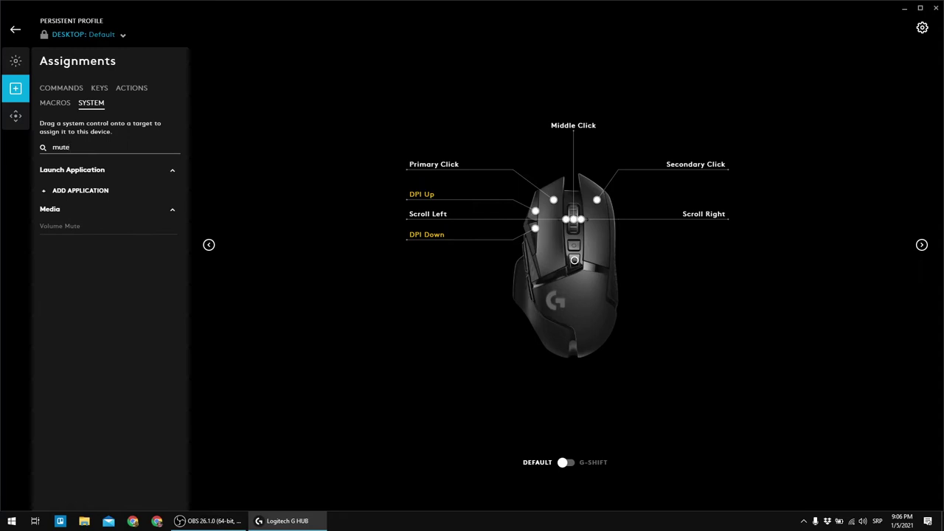
{"action": "left_click_drag", "start_coordinate": [62, 227], "coordinate": [577, 268]}
{"action": "key", "text": "BackSpace"}
{"action": "key", "text": "BackSpace"}
{"action": "key", "text": "BackSpace"}
{"action": "key", "text": "BackSpace"}
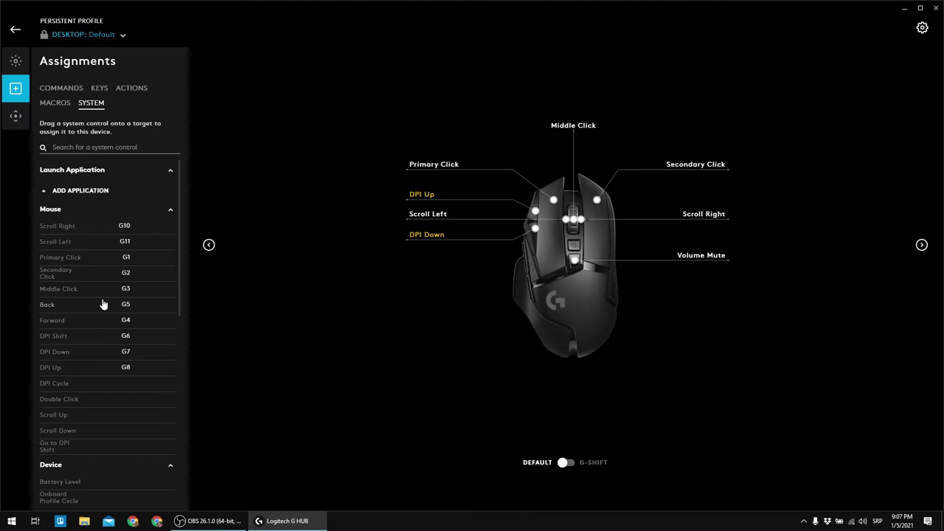
Step: Look through the system controls, commands, keys and actions that can be assigned to the mouse buttons
{"action": "scroll", "coordinate": [103, 303], "scroll_direction": "down", "scroll_amount": 2}
{"action": "scroll", "coordinate": [103, 304], "scroll_direction": "down", "scroll_amount": 14}
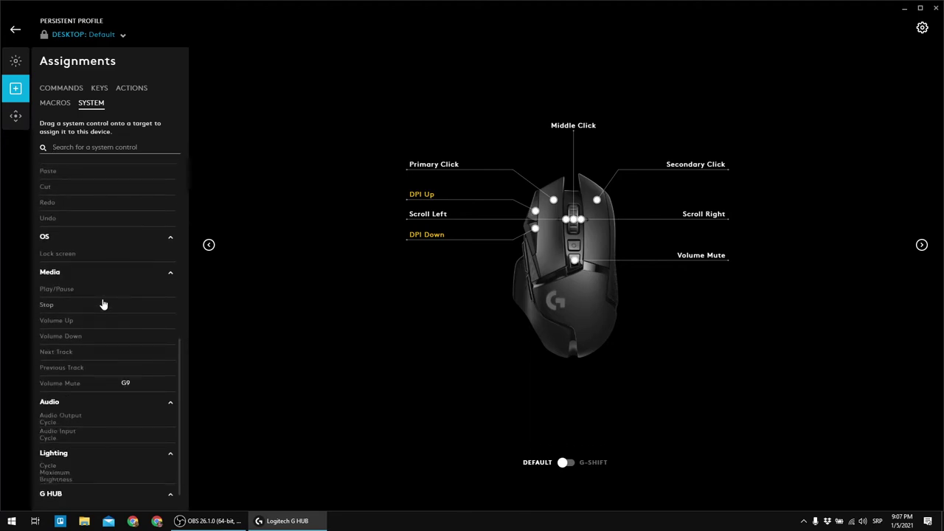
{"action": "scroll", "coordinate": [103, 304], "scroll_direction": "up", "scroll_amount": 16}
{"action": "left_click", "coordinate": [70, 92]}
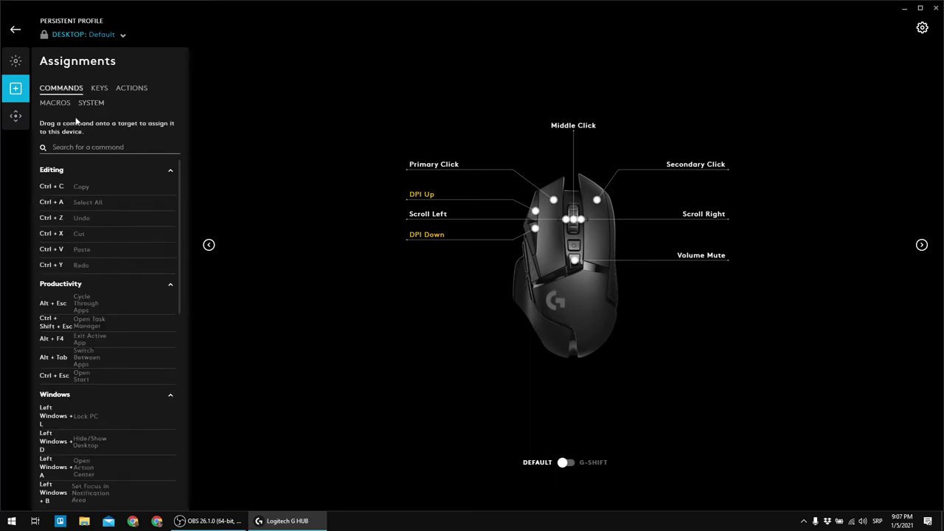
{"action": "scroll", "coordinate": [122, 246], "scroll_direction": "down", "scroll_amount": 10}
{"action": "scroll", "coordinate": [121, 246], "scroll_direction": "up", "scroll_amount": 10}
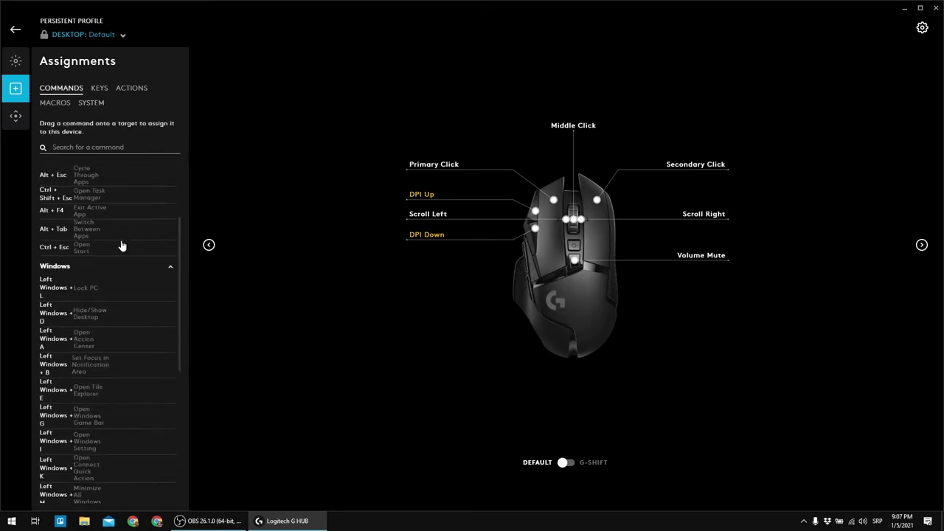
{"action": "left_click", "coordinate": [102, 89]}
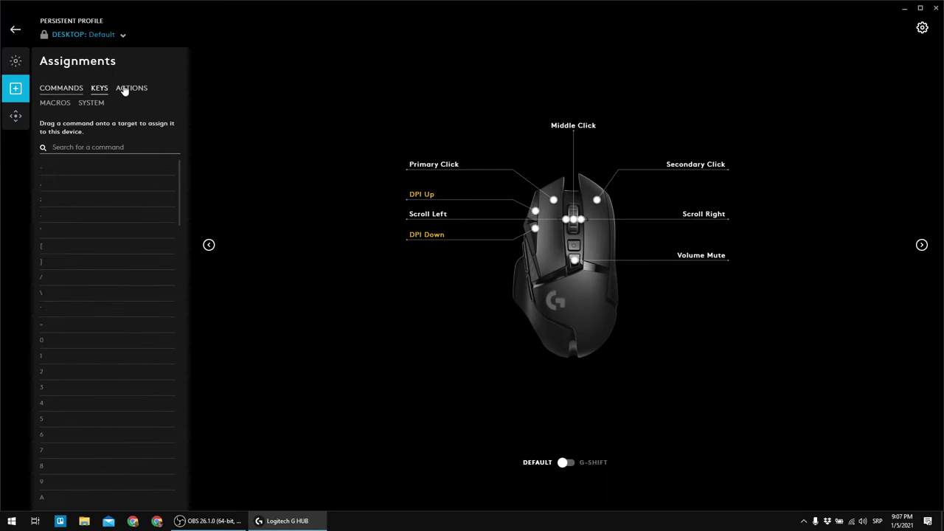
{"action": "left_click", "coordinate": [125, 89]}
Step: Find the Double Click system control and assign it to the wheel's Scroll Left button
{"action": "left_click", "coordinate": [91, 103]}
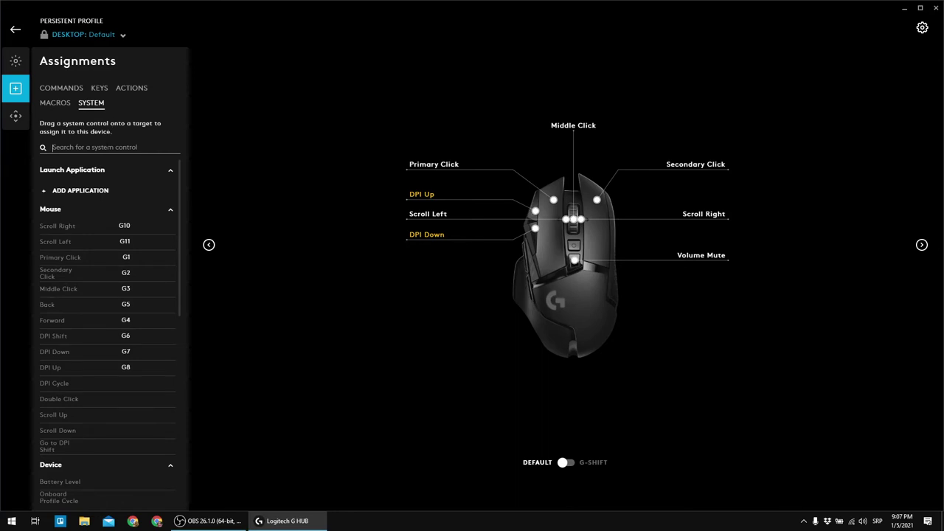
{"action": "left_click", "coordinate": [110, 146]}
{"action": "type", "text": "doubl"}
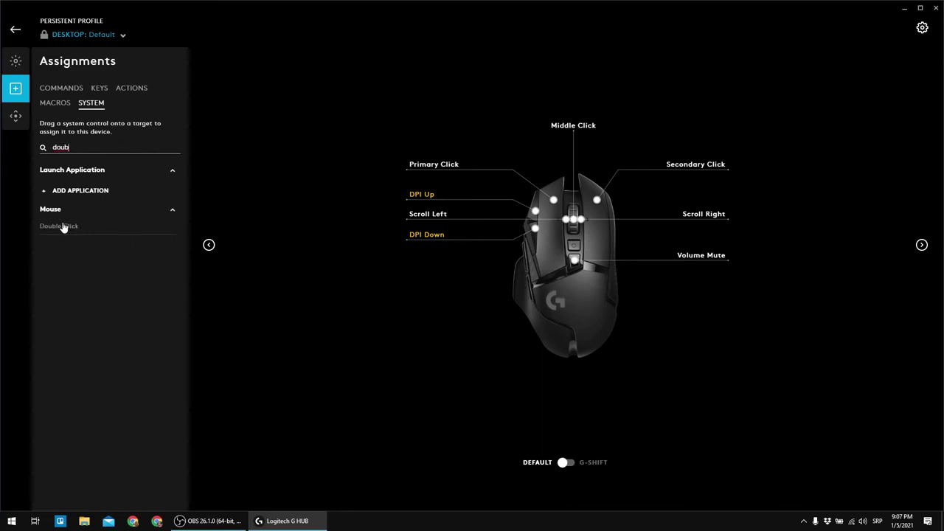
{"action": "left_click_drag", "start_coordinate": [63, 230], "coordinate": [439, 220]}
{"action": "key", "text": "BackSpace"}
{"action": "key", "text": "BackSpace"}
{"action": "key", "text": "BackSpace"}
{"action": "key", "text": "BackSpace"}
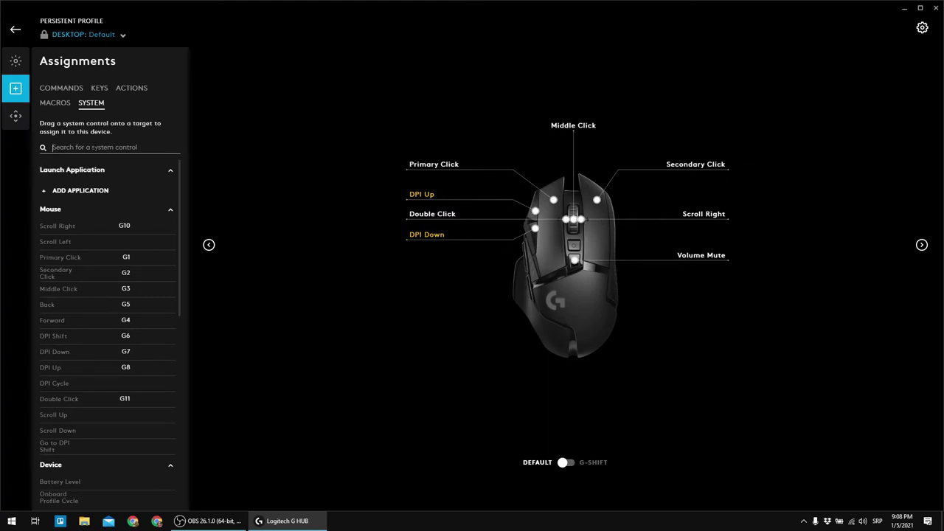
{"action": "type", "text": "ent"}
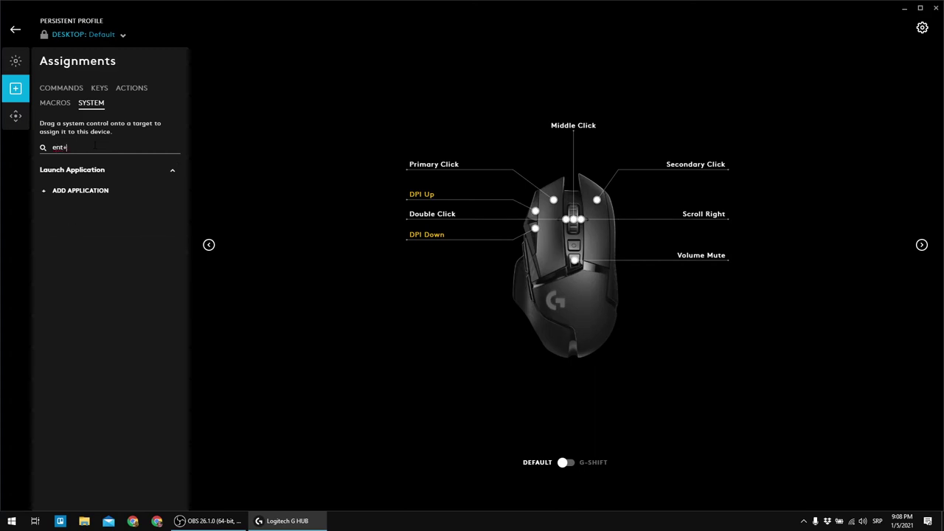
{"action": "key", "text": "BackSpace"}
{"action": "key", "text": "BackSpace"}
{"action": "key", "text": "BackSpace"}
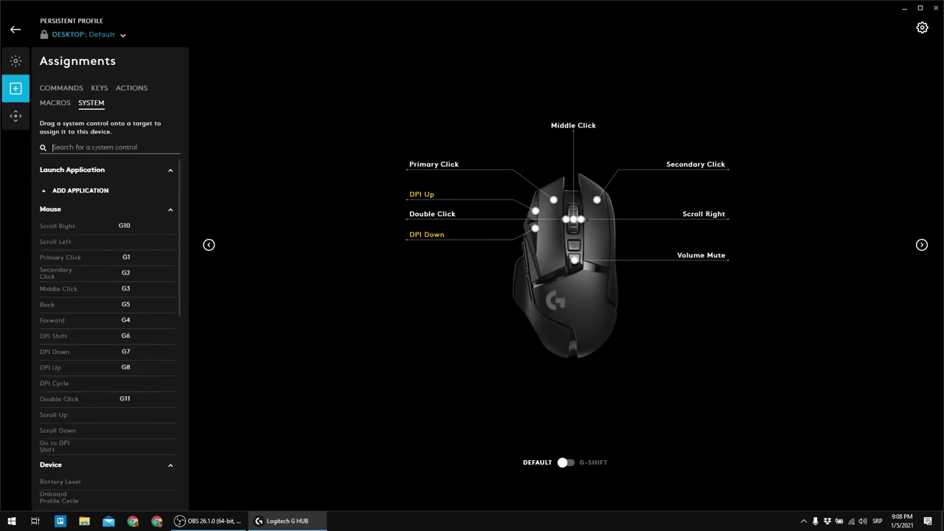
Step: Assign the Enter key to the wheel's Scroll Right button
{"action": "left_click", "coordinate": [95, 90]}
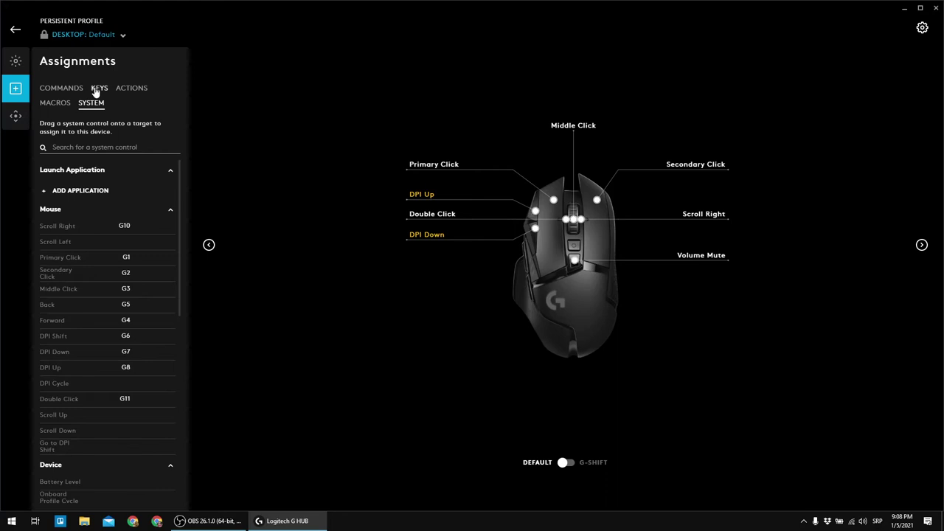
{"action": "scroll", "coordinate": [127, 255], "scroll_direction": "down", "scroll_amount": 5}
{"action": "scroll", "coordinate": [129, 254], "scroll_direction": "down", "scroll_amount": 3}
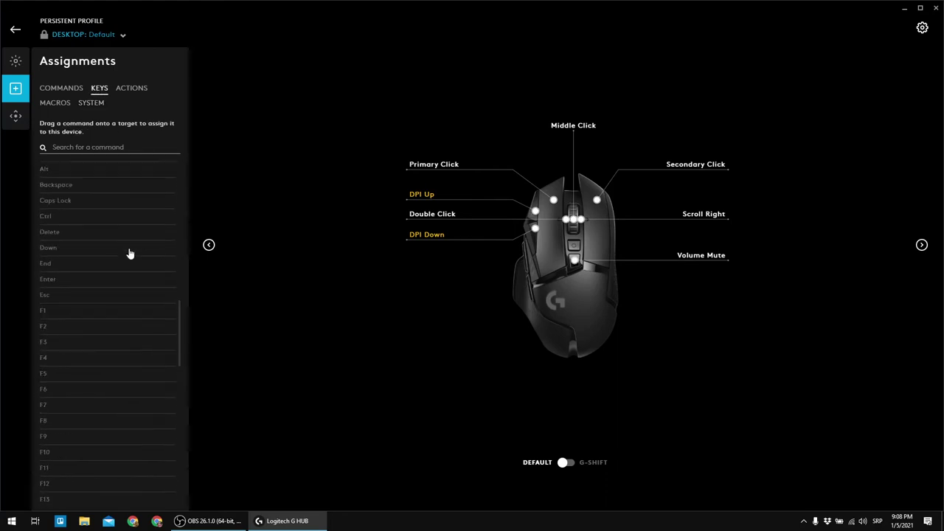
{"action": "left_click_drag", "start_coordinate": [47, 281], "coordinate": [712, 224]}
Step: Browse the assignable macros and actions, and search the assignable keys for "app"
{"action": "left_click", "coordinate": [57, 104]}
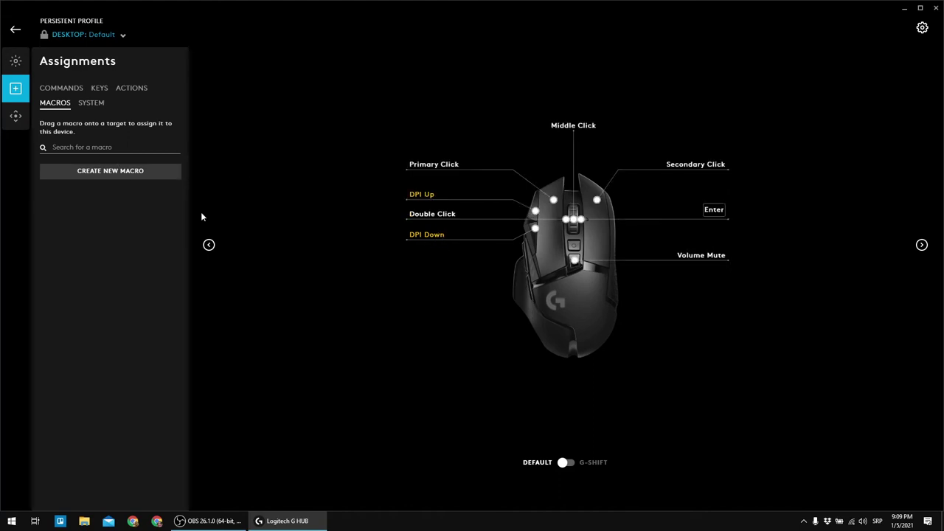
{"action": "left_click", "coordinate": [127, 89]}
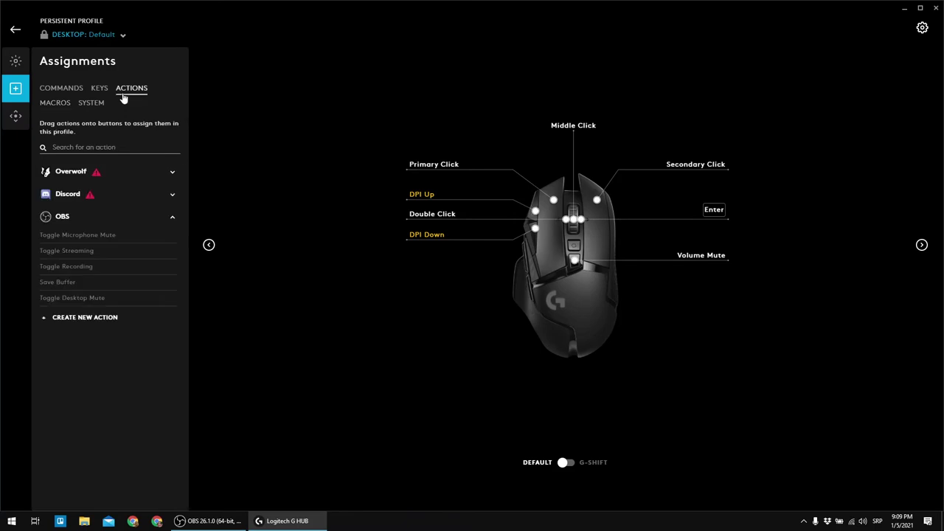
{"action": "left_click", "coordinate": [97, 89]}
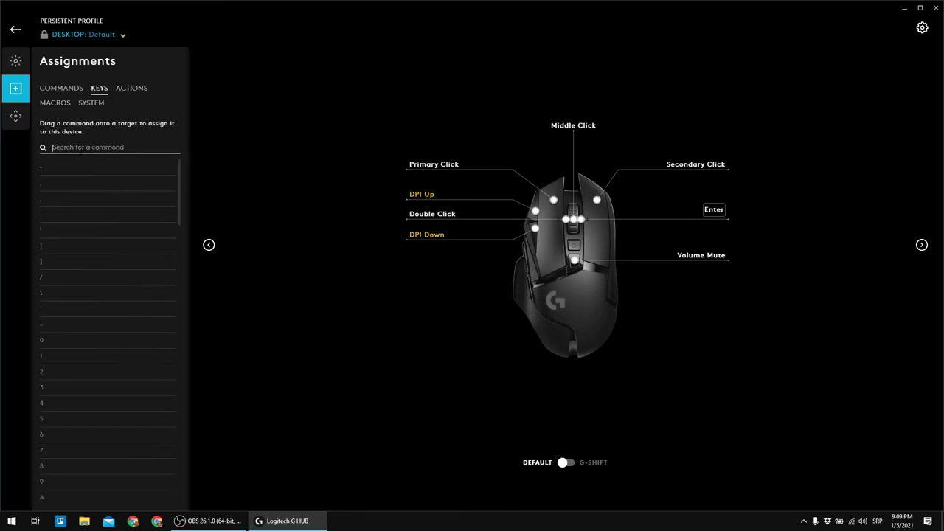
{"action": "left_click", "coordinate": [81, 148]}
{"action": "type", "text": "appl"}
{"action": "key", "text": "BackSpace"}
{"action": "key", "text": "BackSpace"}
{"action": "key", "text": "BackSpace"}
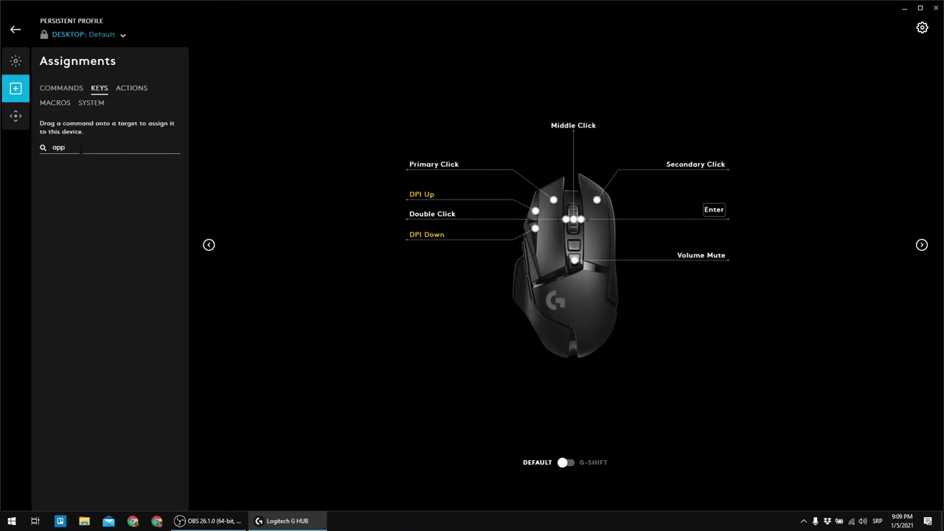
{"action": "key", "text": "BackSpace"}
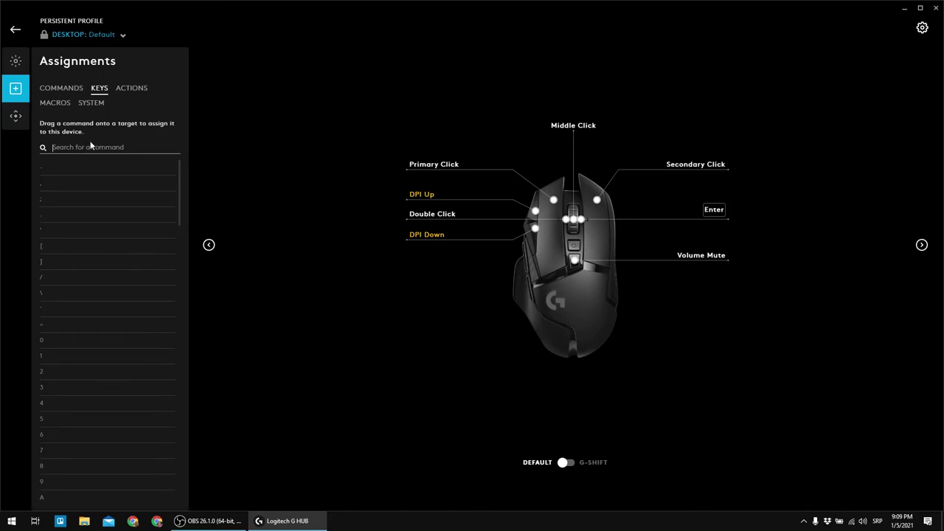
Step: Create a new macro named "Application key" with the Repeat While Holding type
{"action": "left_click", "coordinate": [58, 105]}
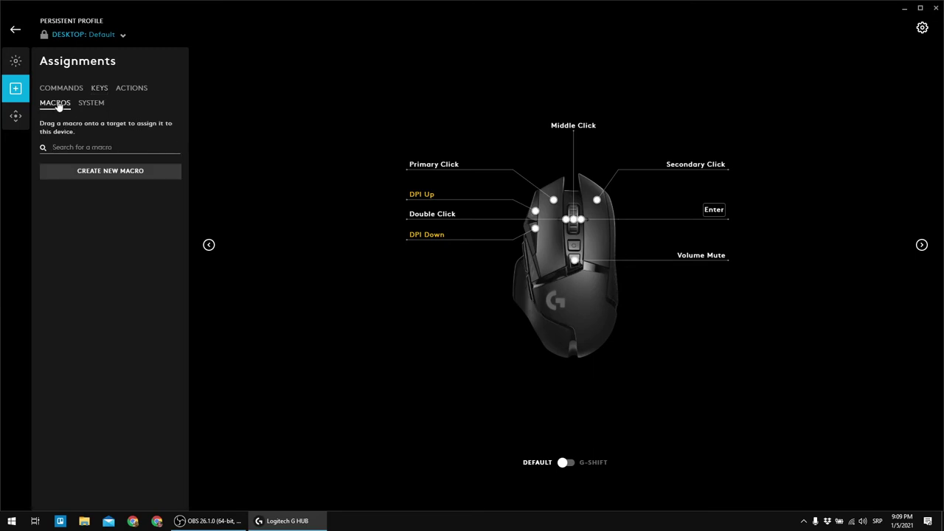
{"action": "left_click", "coordinate": [105, 177]}
{"action": "key", "text": "alt+shift"}
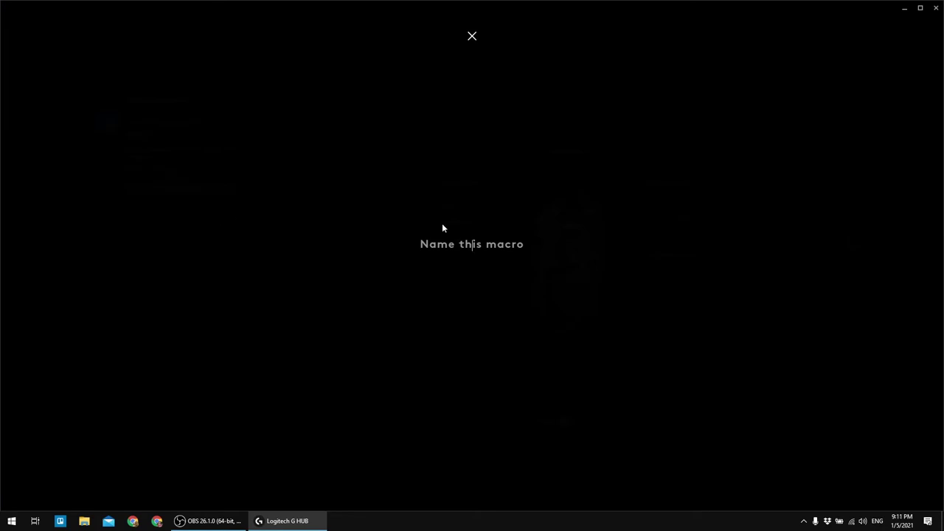
{"action": "type", "text": "Application key"}
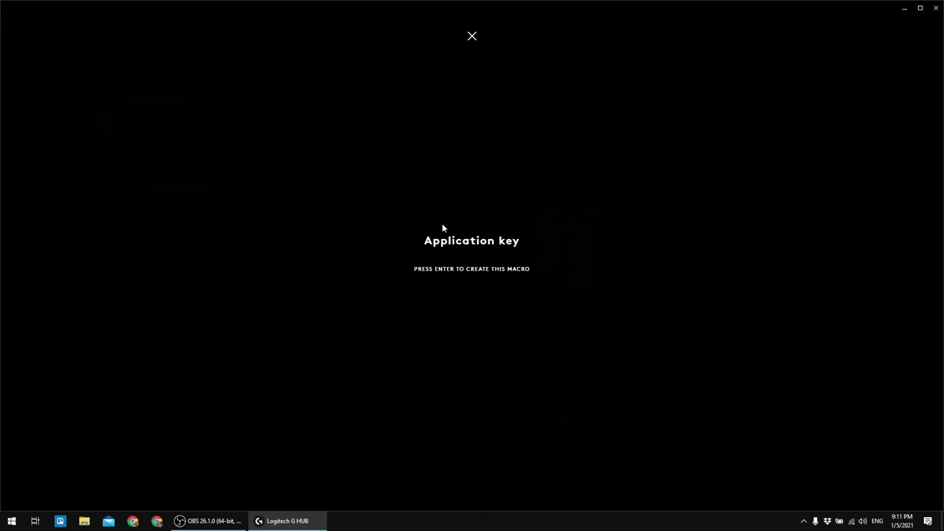
{"action": "key", "text": "Return"}
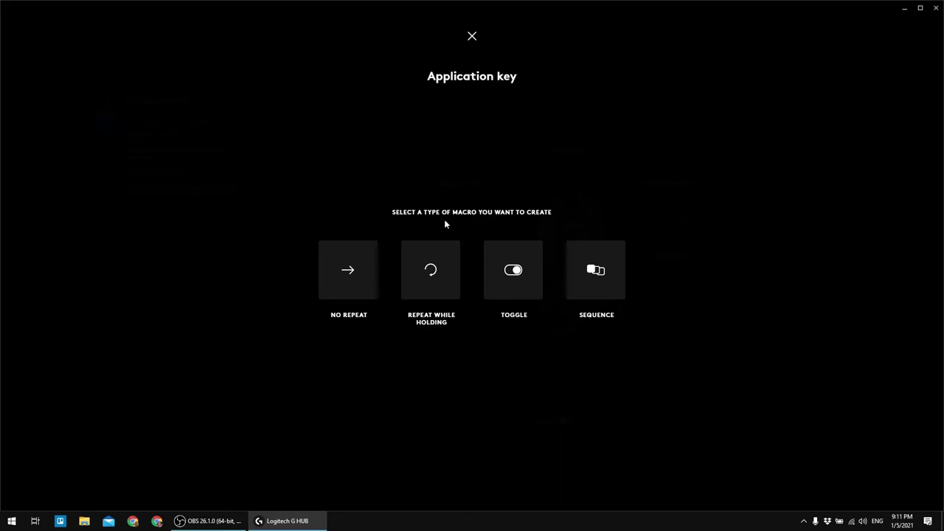
{"action": "left_click", "coordinate": [430, 271]}
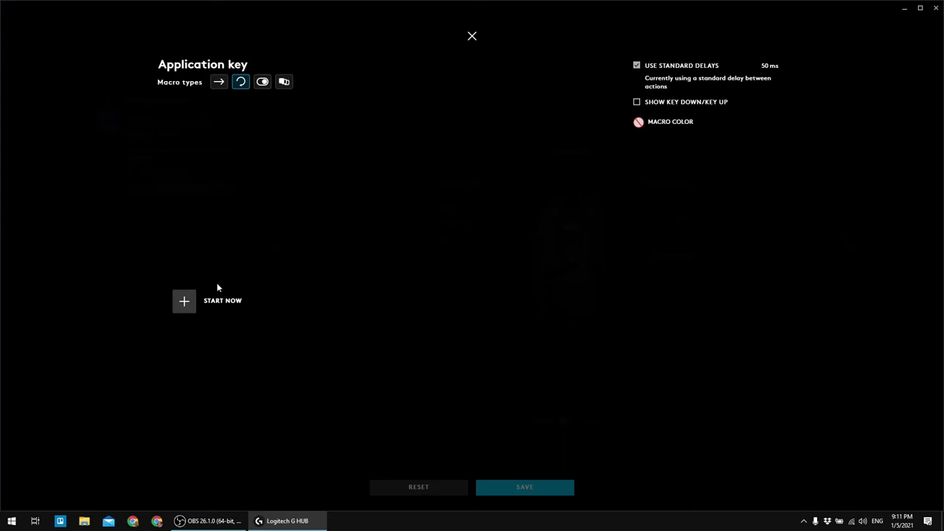
Step: Record a single Application key keystroke in the macro
{"action": "left_click", "coordinate": [185, 301]}
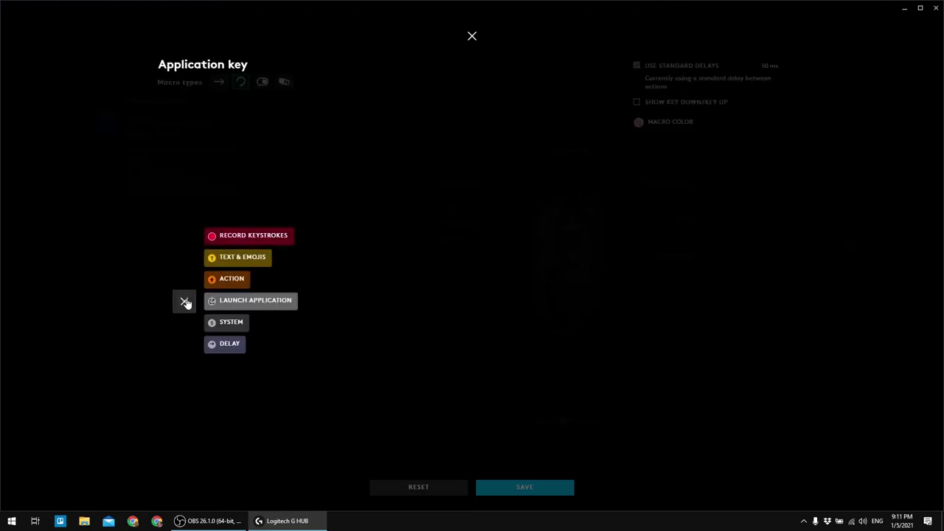
{"action": "left_click", "coordinate": [267, 237]}
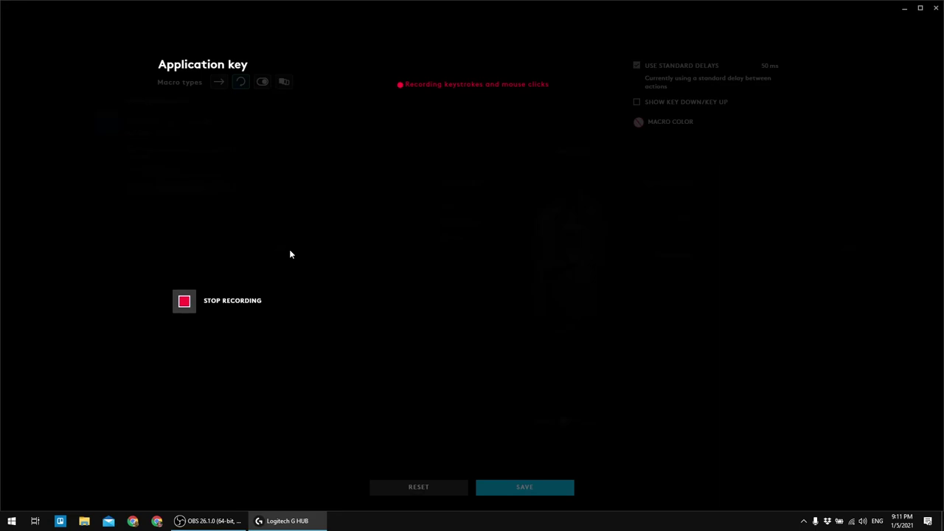
{"action": "key", "text": "Menu"}
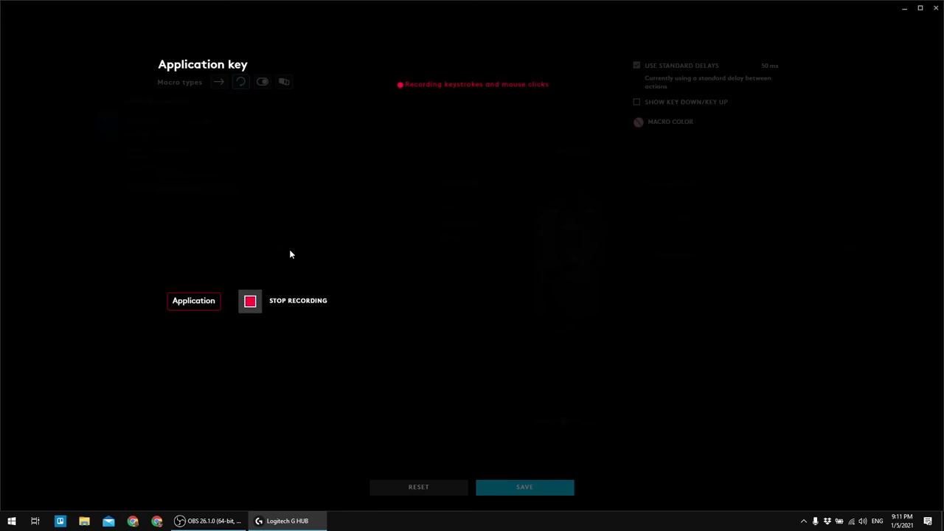
{"action": "left_click", "coordinate": [246, 302]}
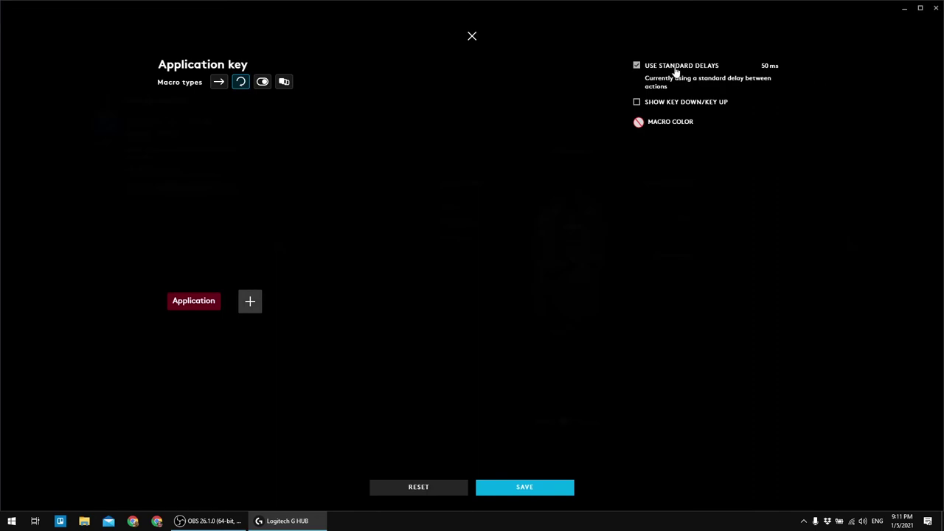
Step: Try the macro's Use Standard Delays and Show Key Down/Key Up options off and on
{"action": "left_click", "coordinate": [636, 66]}
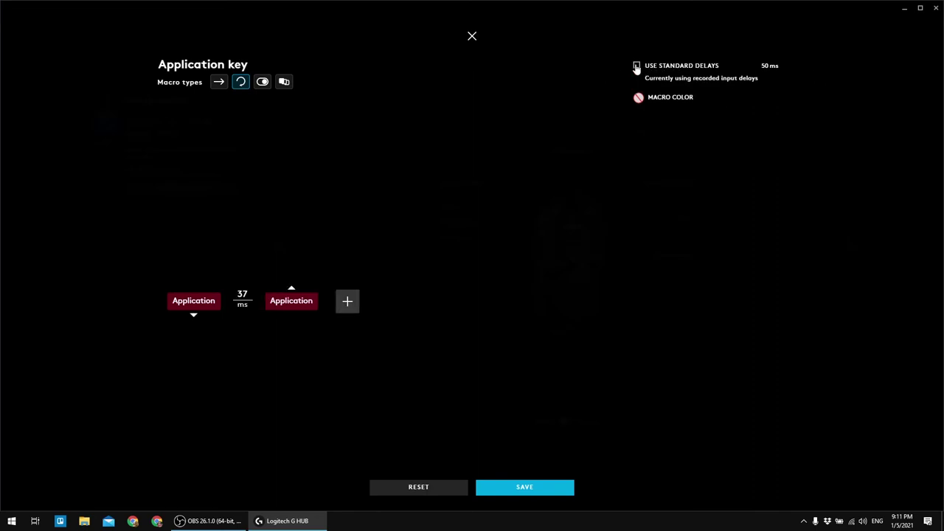
{"action": "left_click", "coordinate": [637, 66]}
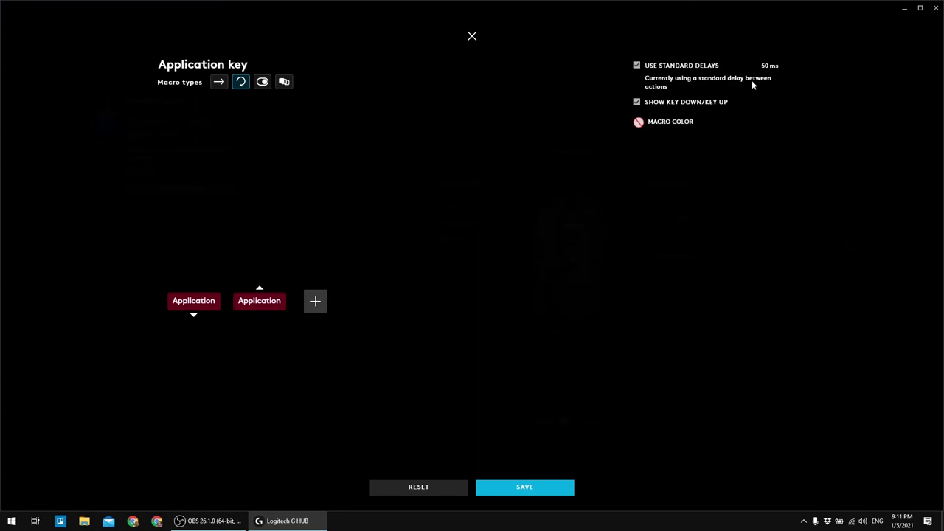
{"action": "left_click", "coordinate": [637, 104]}
{"action": "left_click", "coordinate": [637, 105]}
{"action": "left_click", "coordinate": [638, 66]}
{"action": "left_click", "coordinate": [637, 66]}
Step: Save the Application key macro and assign it to the mouse's DPI Up button
{"action": "left_click", "coordinate": [517, 489]}
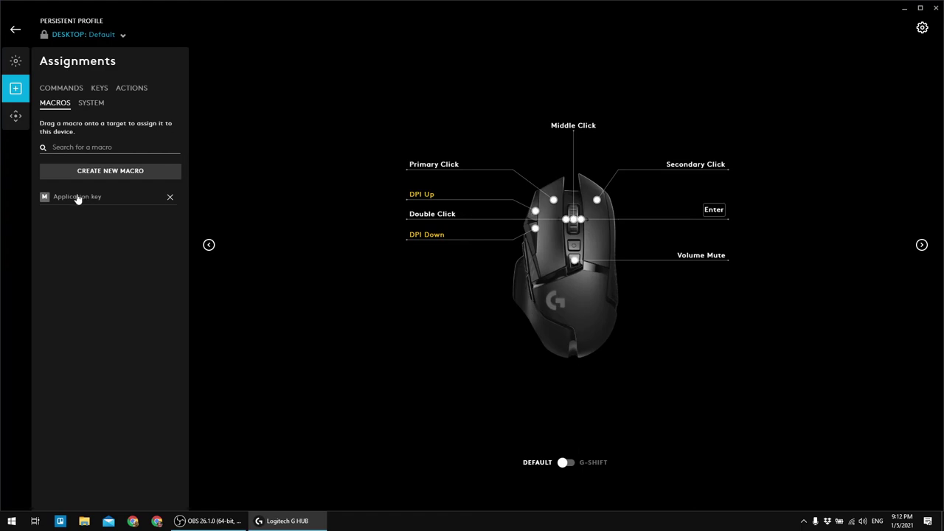
{"action": "left_click_drag", "start_coordinate": [78, 198], "coordinate": [432, 201]}
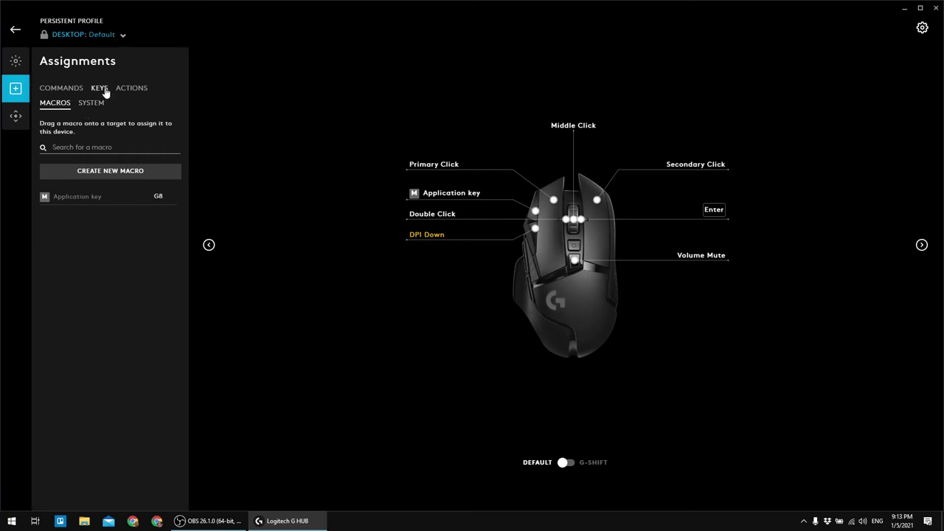
Step: Find the Pause key by searching for "pause" and assign it to the DPI Down button
{"action": "left_click", "coordinate": [107, 95]}
{"action": "left_click", "coordinate": [103, 148]}
{"action": "type", "text": "pause"}
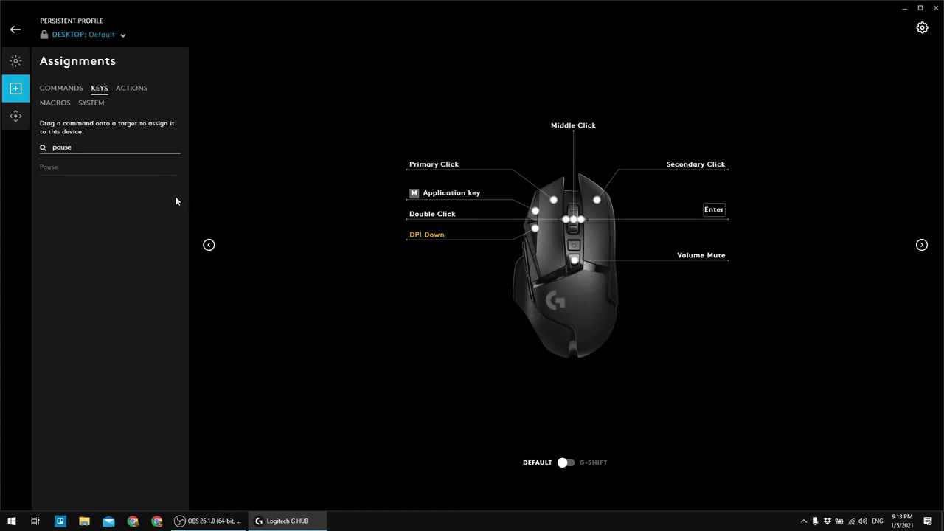
{"action": "left_click_drag", "start_coordinate": [45, 169], "coordinate": [438, 242]}
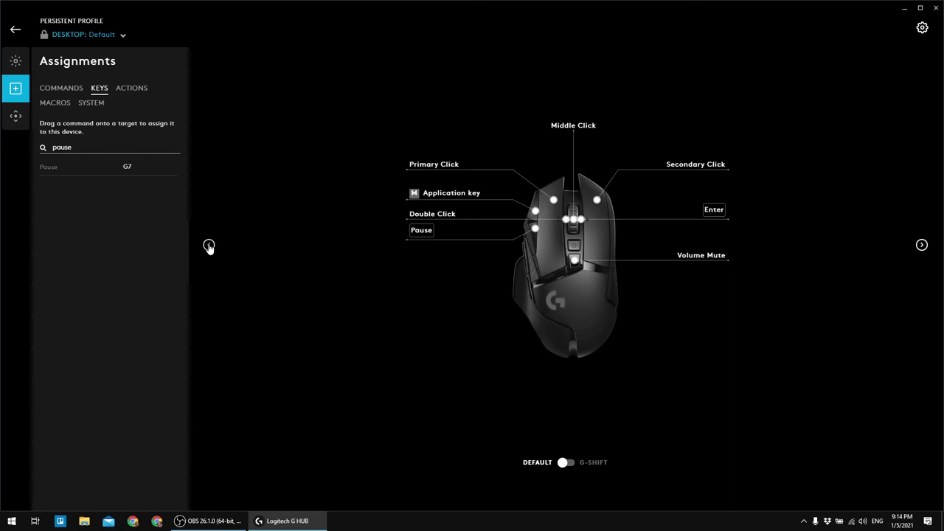
Step: Find the G-Shift system control by searching for "g" and assign it to the DPI Shift button in the mouse's side view
{"action": "left_click", "coordinate": [209, 246]}
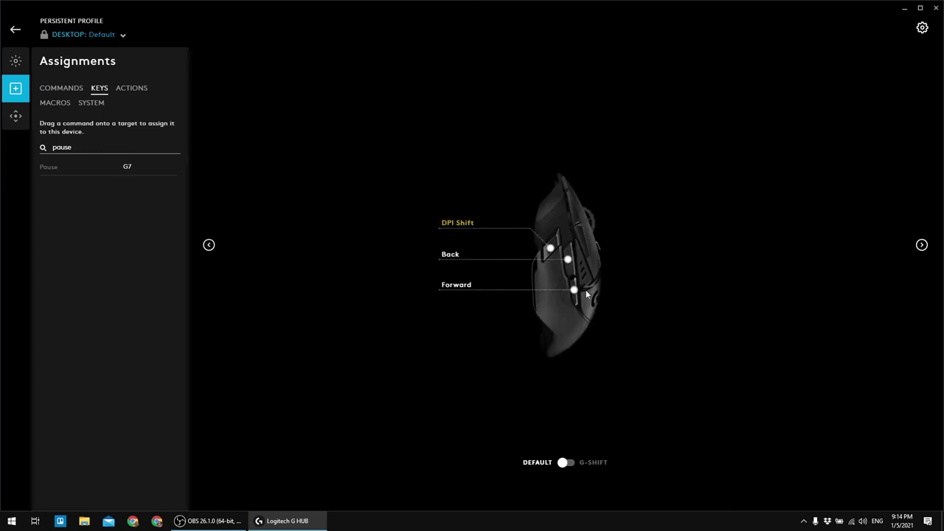
{"action": "left_click", "coordinate": [922, 245]}
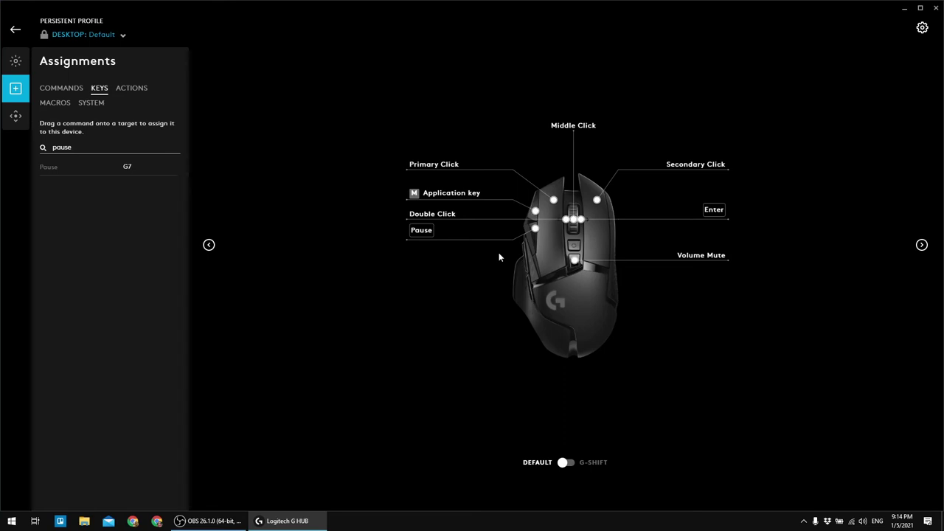
{"action": "left_click", "coordinate": [209, 245]}
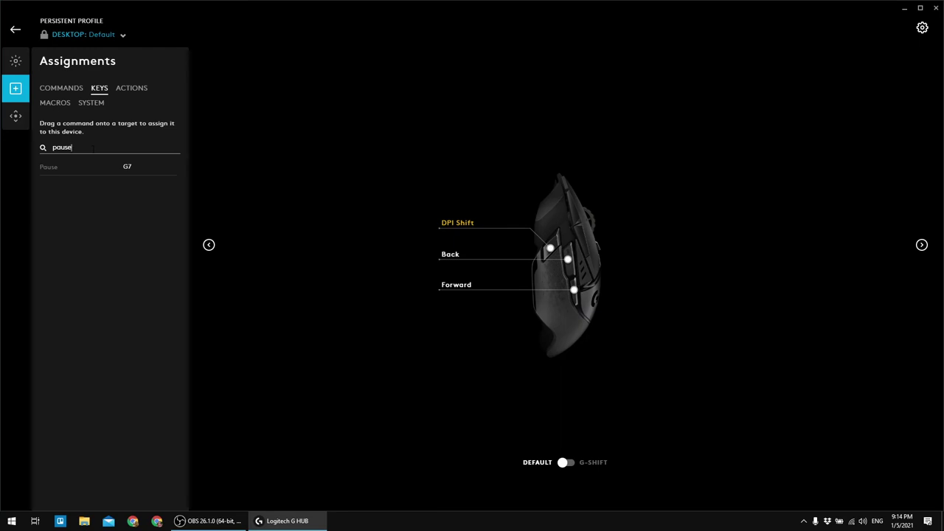
{"action": "key", "text": "BackSpace"}
{"action": "key", "text": "BackSpace"}
{"action": "key", "text": "BackSpace"}
{"action": "key", "text": "BackSpace"}
{"action": "key", "text": "BackSpace"}
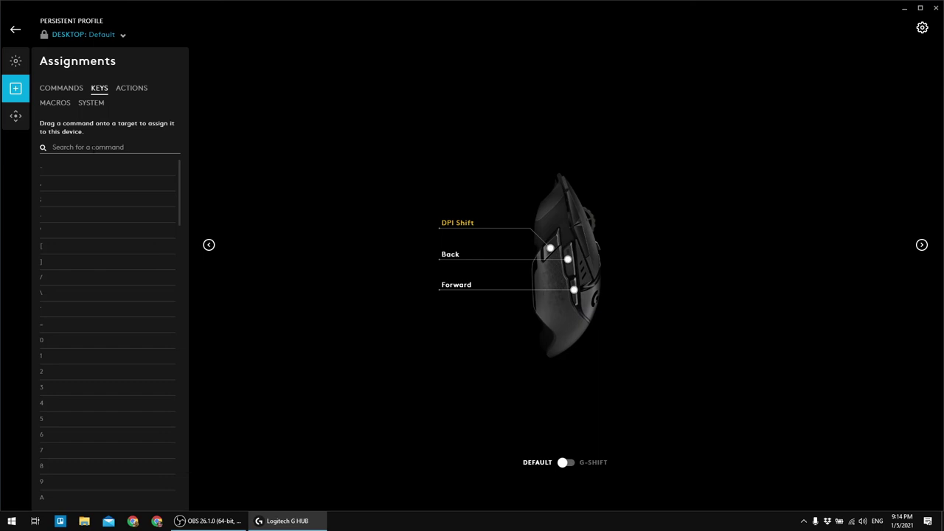
{"action": "type", "text": "g"}
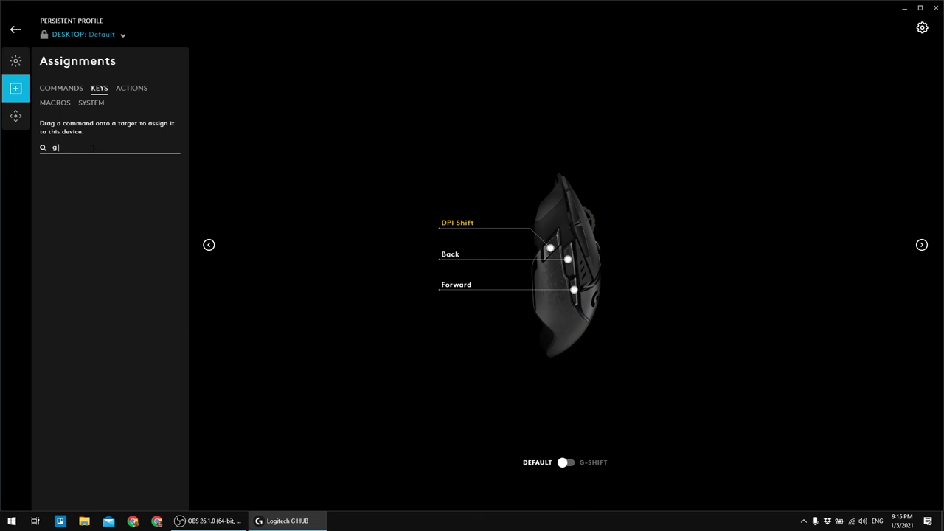
{"action": "key", "text": "BackSpace"}
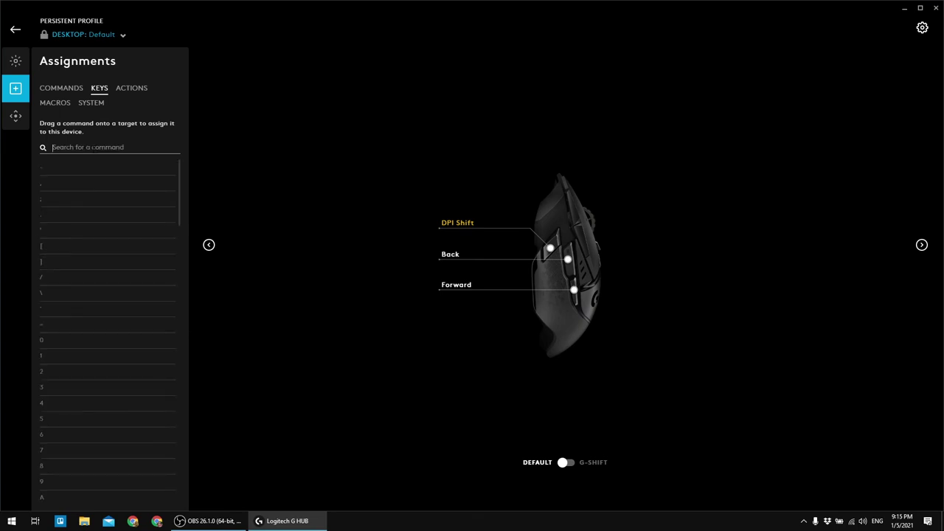
{"action": "left_click", "coordinate": [87, 106]}
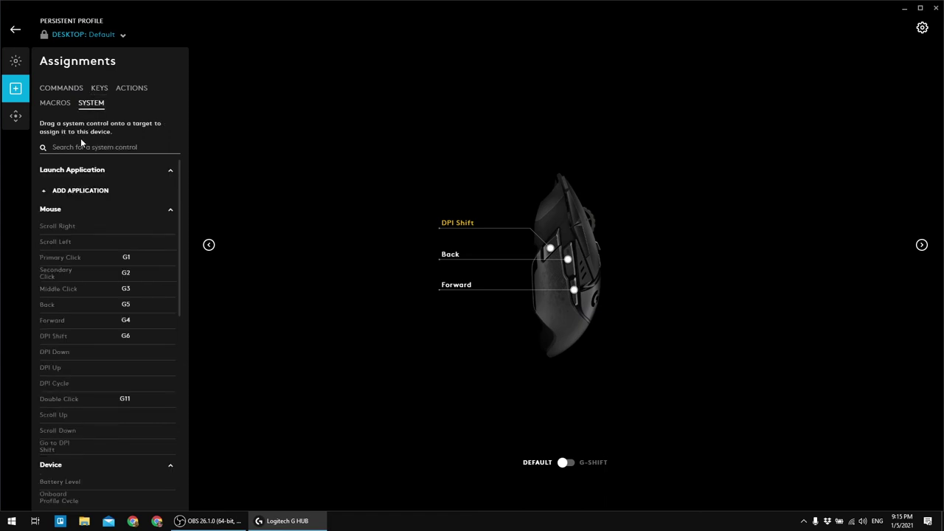
{"action": "type", "text": "g"}
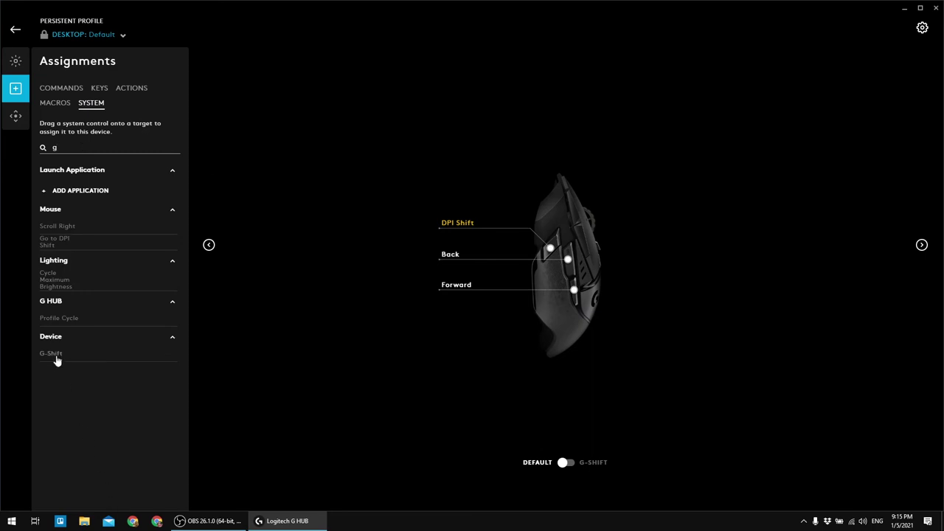
{"action": "left_click_drag", "start_coordinate": [57, 361], "coordinate": [454, 229]}
Step: In the G-Shift layer of the top view, assign the Primary Click system control to the primary button, searching for "prima"
{"action": "left_click", "coordinate": [564, 463]}
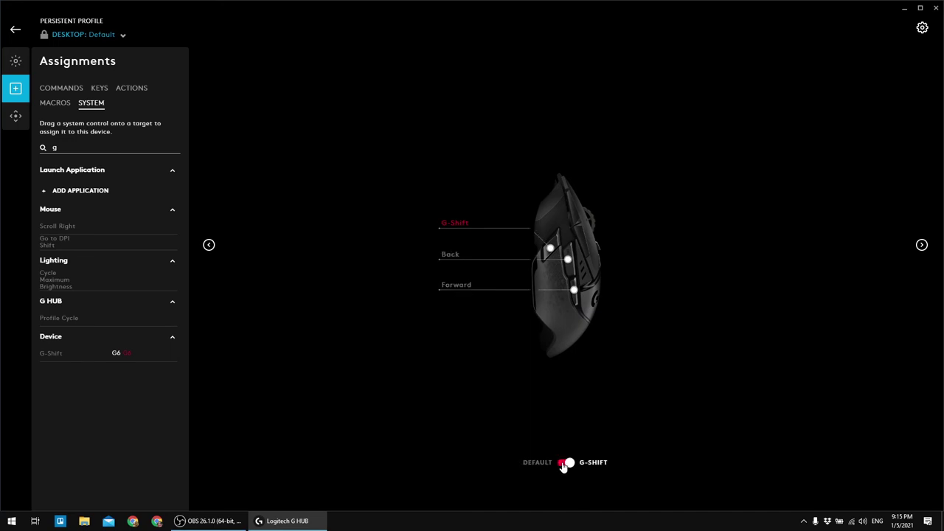
{"action": "left_click", "coordinate": [922, 245]}
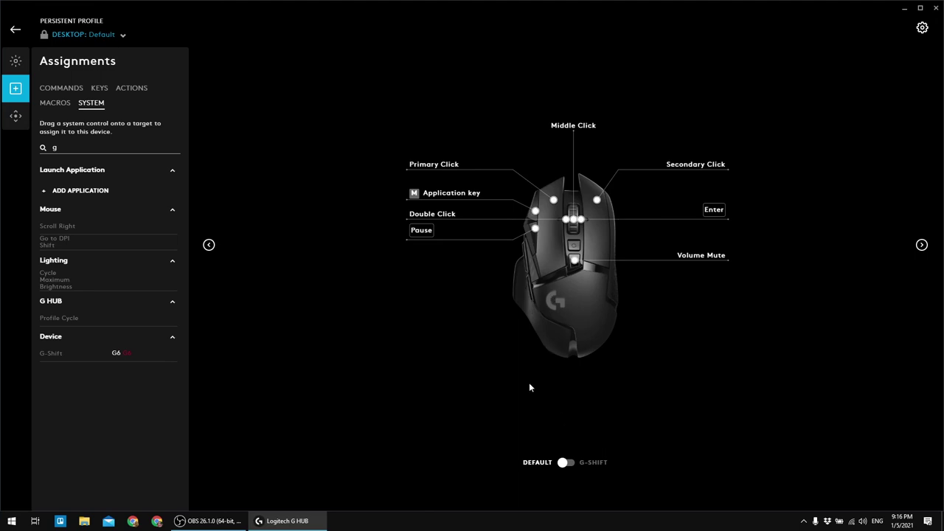
{"action": "left_click", "coordinate": [563, 463]}
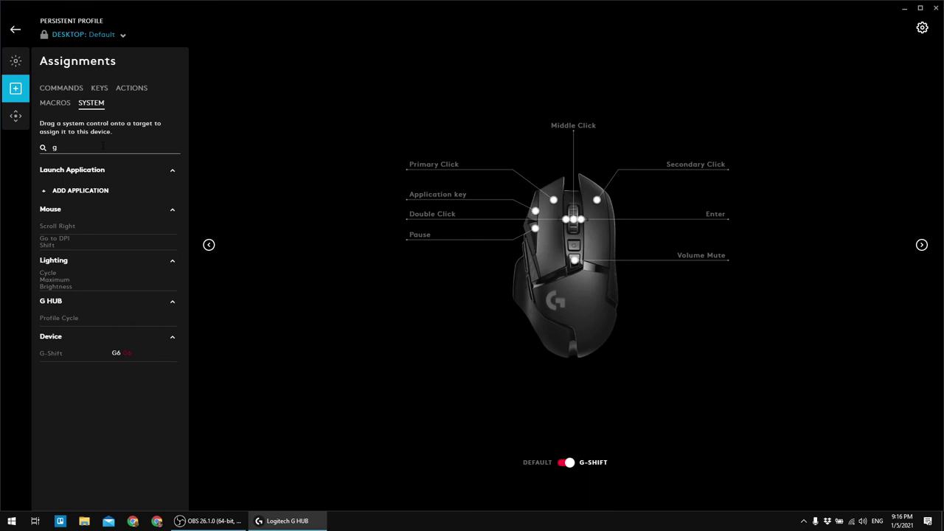
{"action": "key", "text": "BackSpace"}
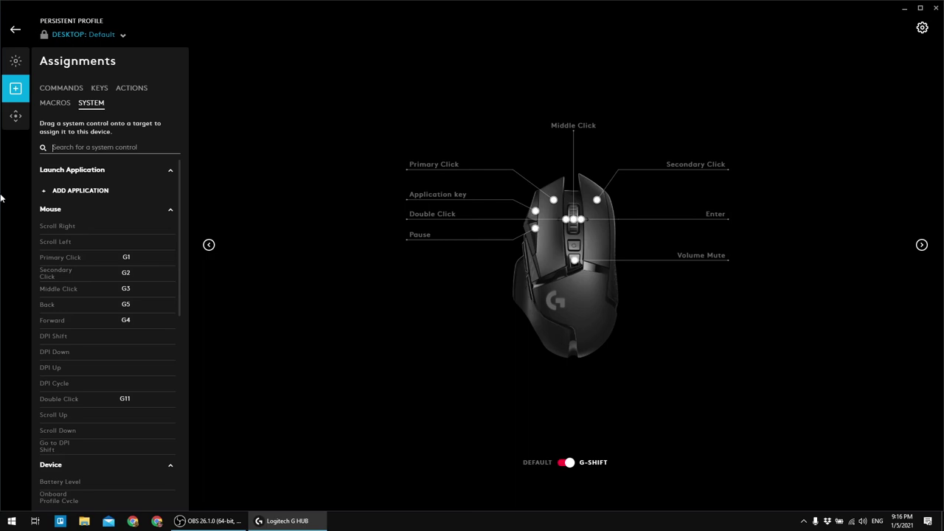
{"action": "type", "text": "prima"}
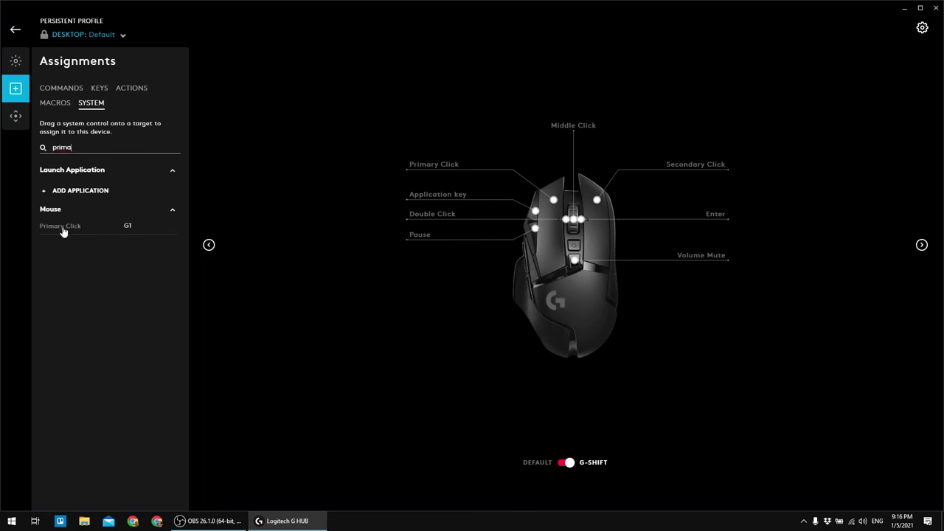
{"action": "left_click_drag", "start_coordinate": [63, 230], "coordinate": [457, 181]}
Step: Find the Secondary Click system control by searching for "seco" and assign it to the secondary button in the G-Shift layer
{"action": "key", "text": "BackSpace"}
{"action": "key", "text": "BackSpace"}
{"action": "key", "text": "BackSpace"}
{"action": "key", "text": "BackSpace"}
{"action": "key", "text": "BackSpace"}
{"action": "type", "text": "seco"}
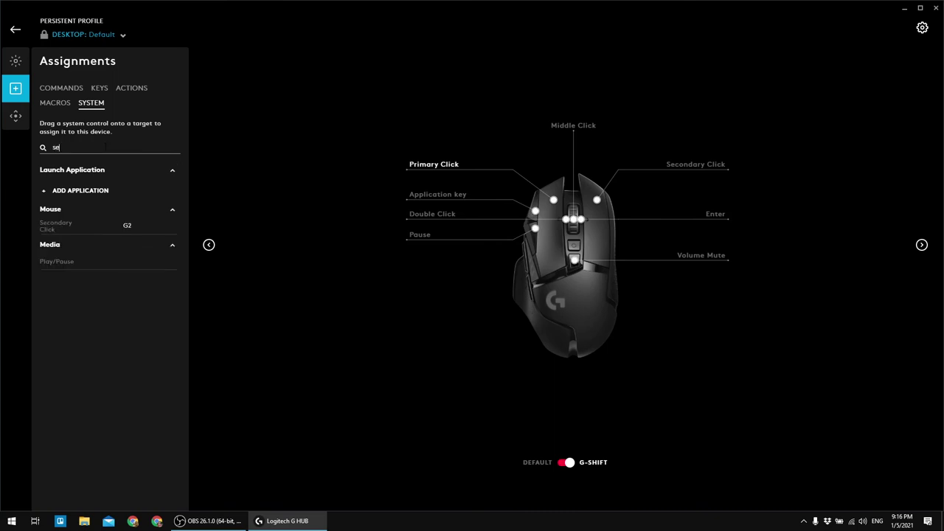
{"action": "left_click", "coordinate": [45, 211]}
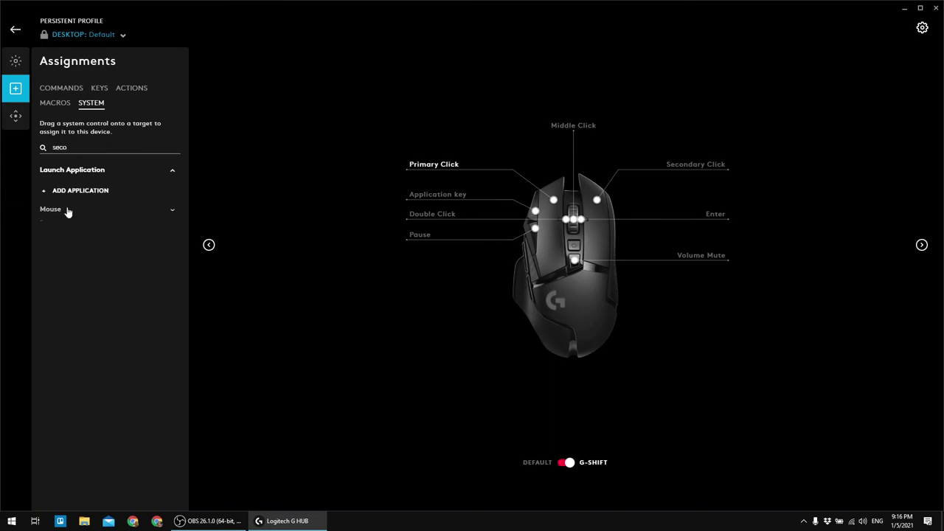
{"action": "left_click", "coordinate": [65, 211]}
{"action": "left_click_drag", "start_coordinate": [55, 226], "coordinate": [692, 162]}
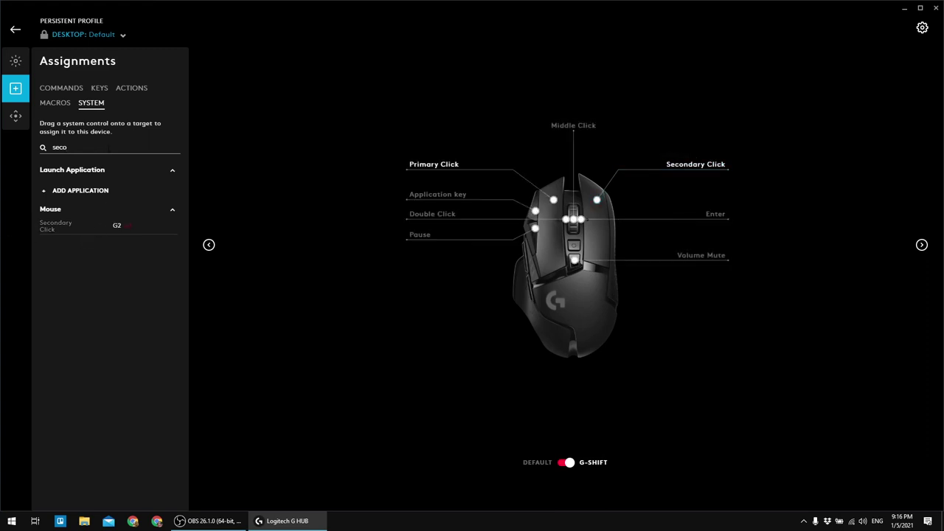
Step: Search the system controls for "au" and assign Audio Output Cycle to the Volume Mute button in the G-Shift layer
{"action": "key", "text": "BackSpace"}
{"action": "key", "text": "BackSpace"}
{"action": "key", "text": "BackSpace"}
{"action": "key", "text": "BackSpace"}
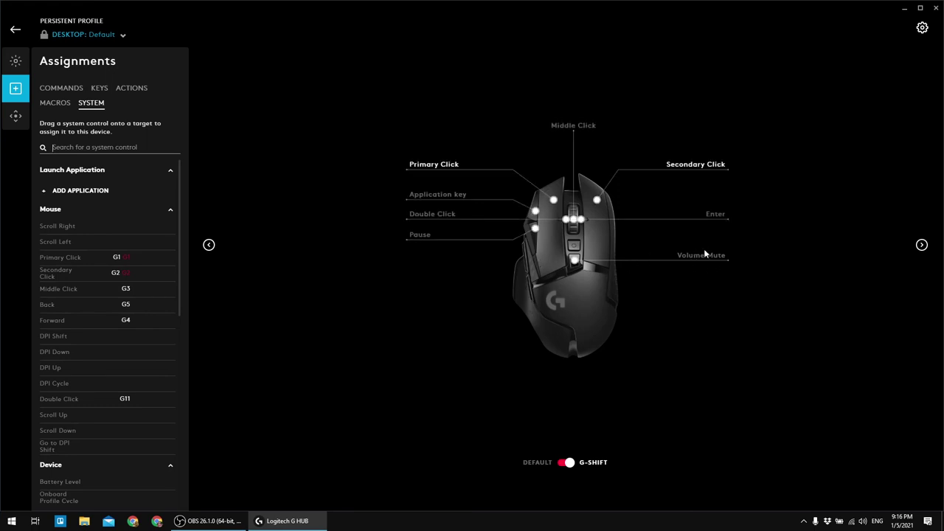
{"action": "left_click", "coordinate": [73, 148]}
{"action": "type", "text": "au"}
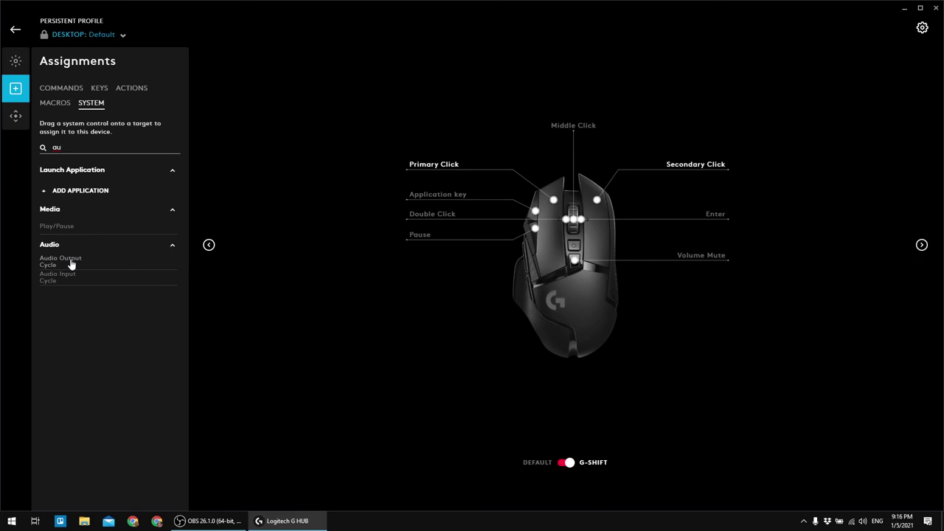
{"action": "left_click_drag", "start_coordinate": [71, 264], "coordinate": [712, 260]}
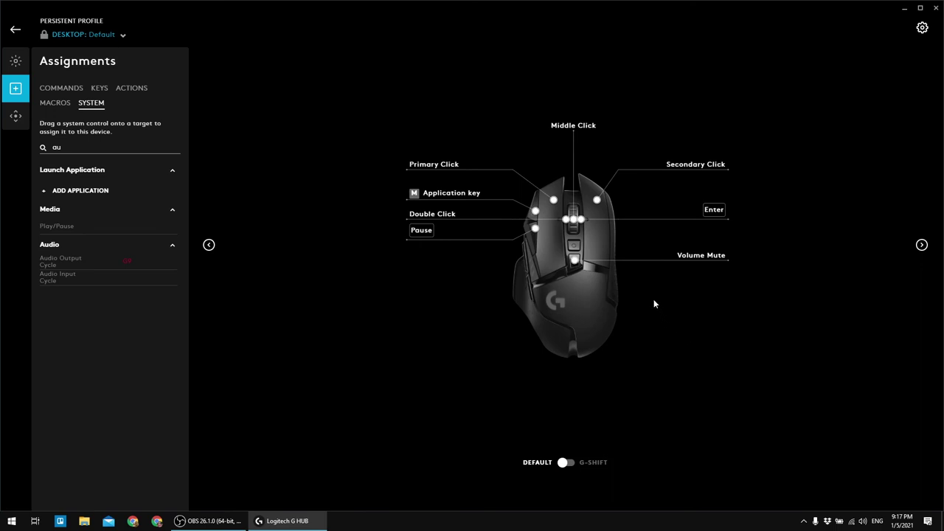
Step: In the G-Shift layer, search for "dpi" and assign DPI Up to the Application key button and DPI Down to the Pause button
{"action": "left_click", "coordinate": [566, 465]}
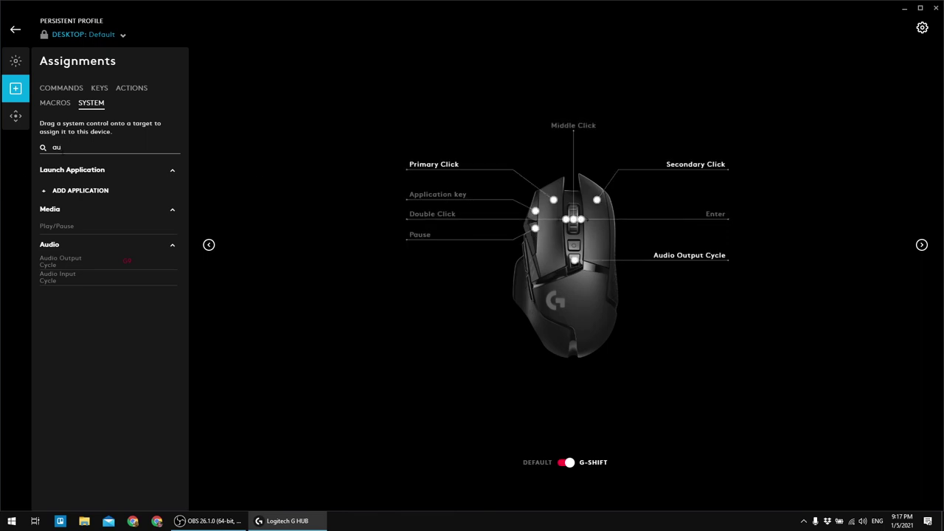
{"action": "key", "text": "BackSpace"}
{"action": "key", "text": "BackSpace"}
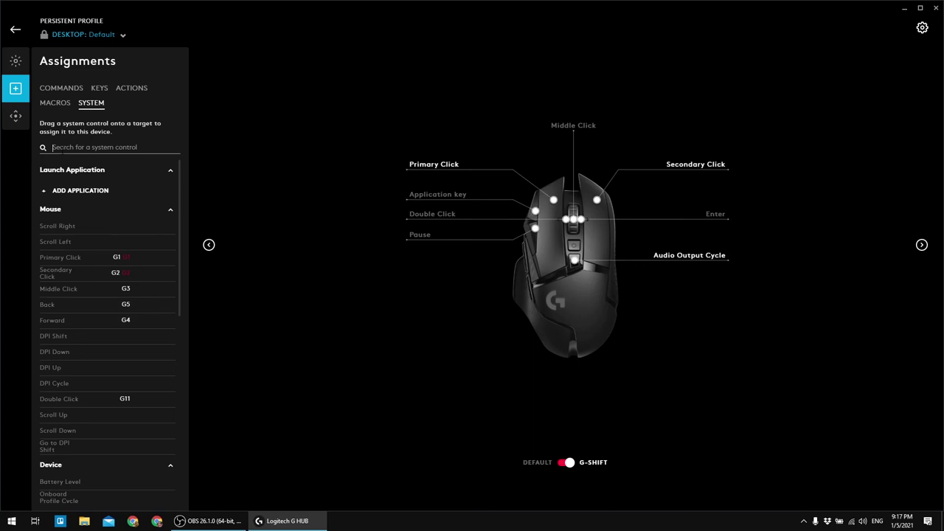
{"action": "type", "text": "dpi"}
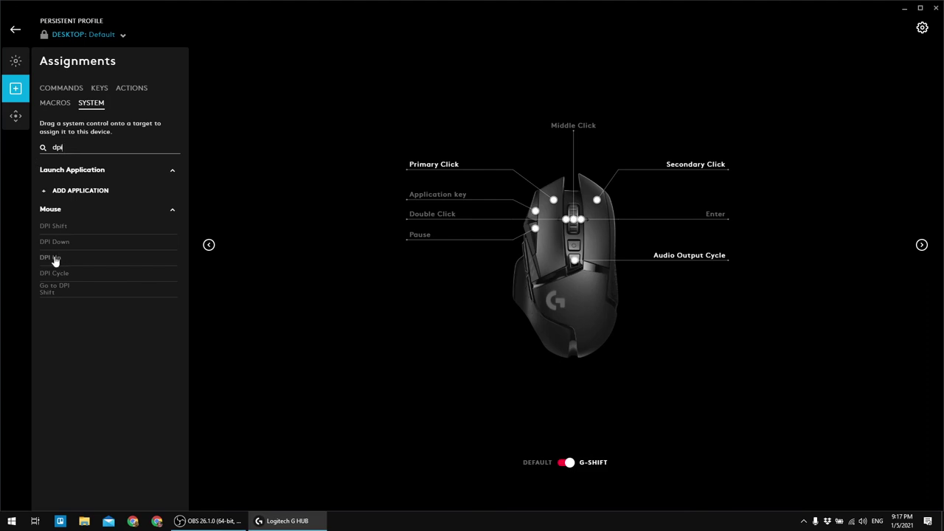
{"action": "left_click_drag", "start_coordinate": [67, 261], "coordinate": [440, 204]}
{"action": "left_click_drag", "start_coordinate": [57, 246], "coordinate": [425, 243]}
Step: Review the G-Shift layer's button assignments in the mouse's side and top views
{"action": "left_click", "coordinate": [209, 245]}
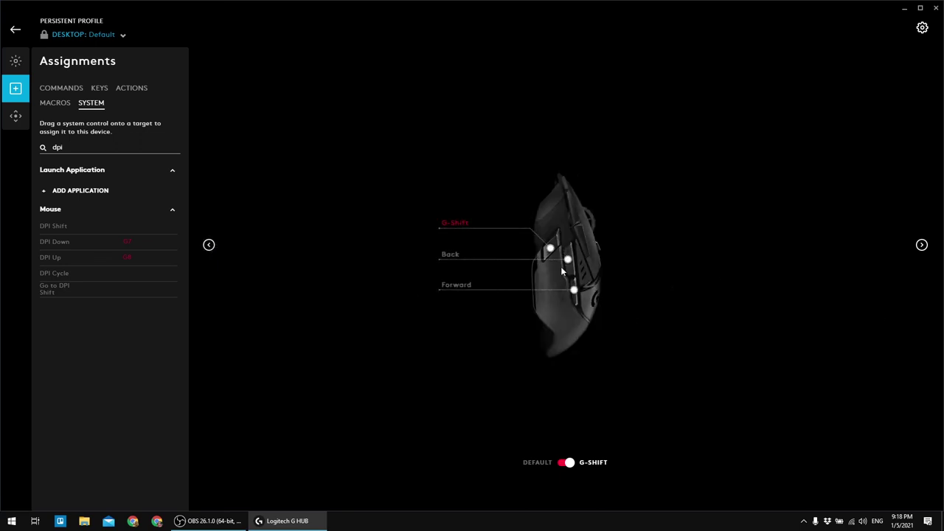
{"action": "left_click", "coordinate": [922, 244]}
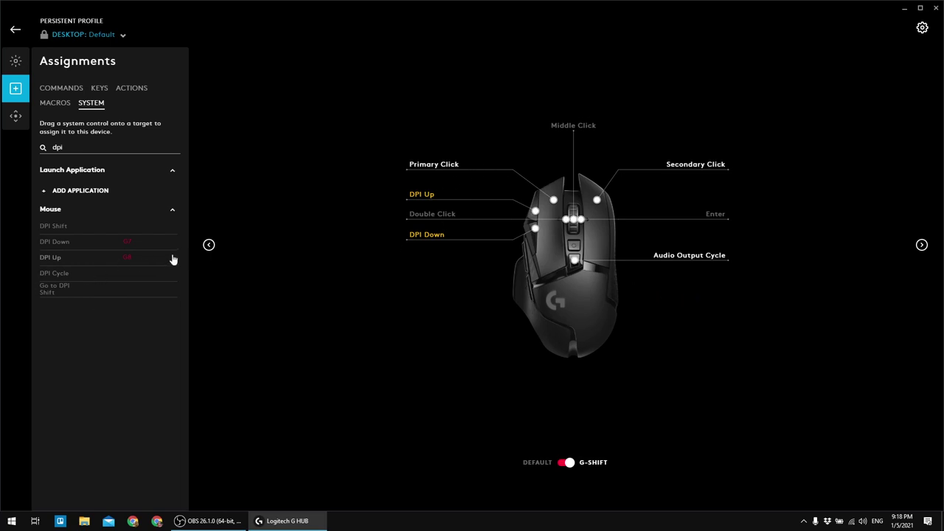
{"action": "left_click", "coordinate": [209, 244]}
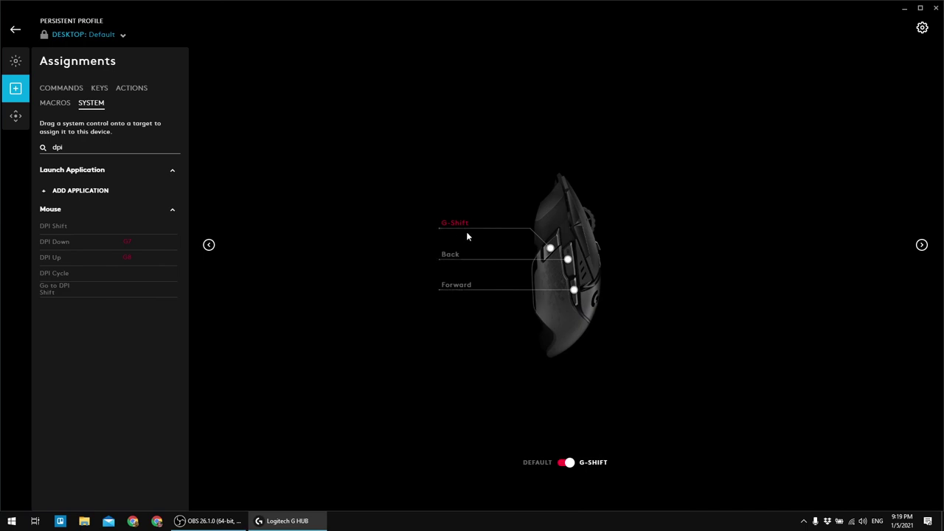
{"action": "left_click", "coordinate": [922, 245]}
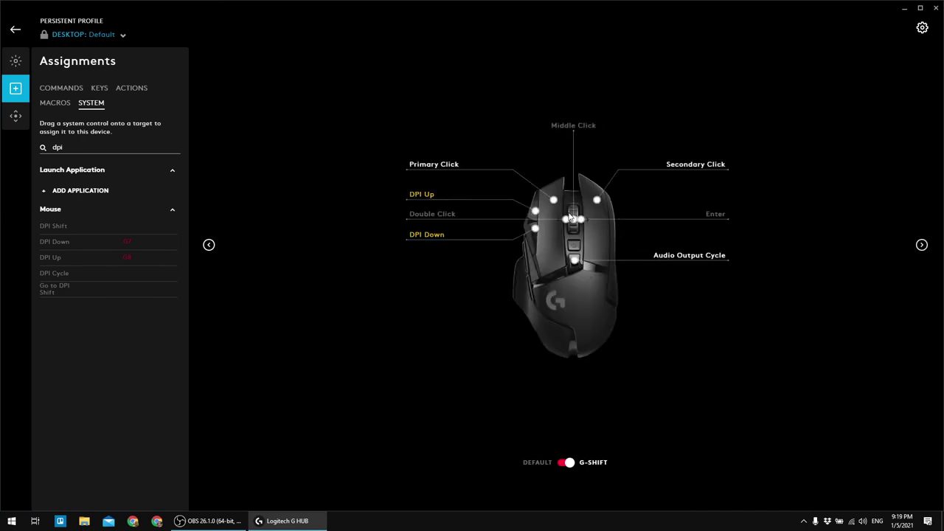
{"action": "left_click", "coordinate": [209, 245]}
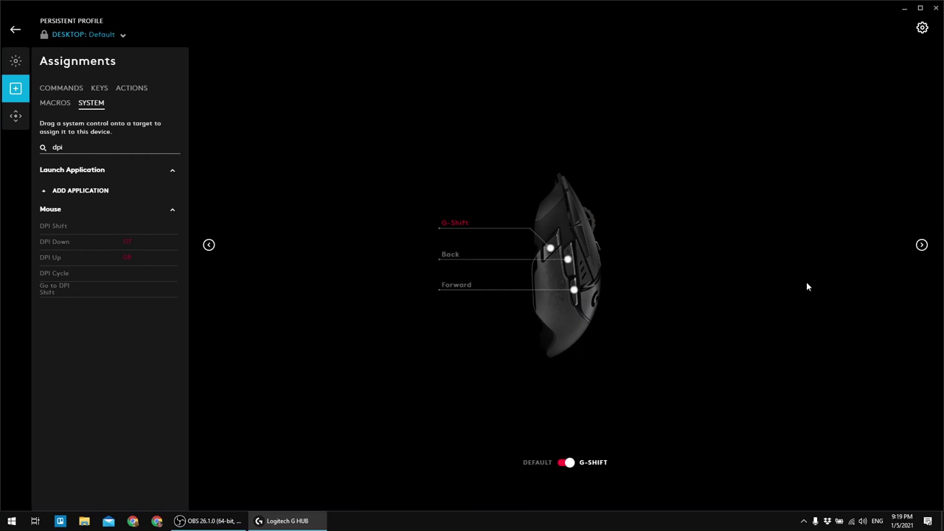
{"action": "left_click", "coordinate": [922, 245]}
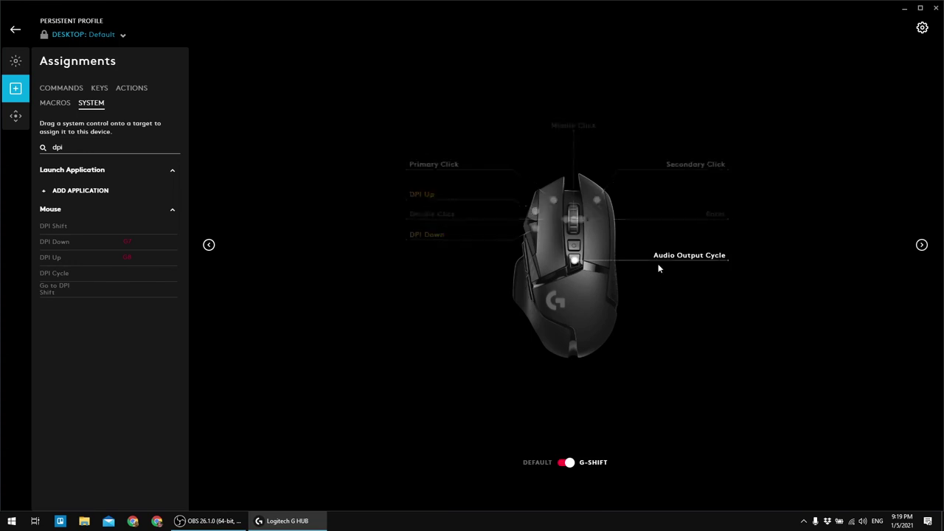